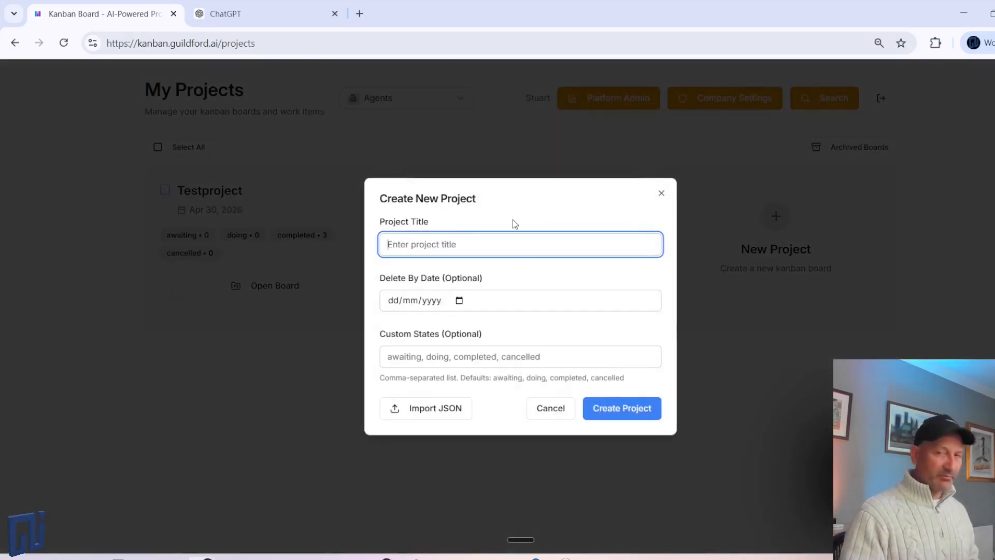
Step: Create a project titled MyTestProject with the default states and open its board
text(MyTestProject)
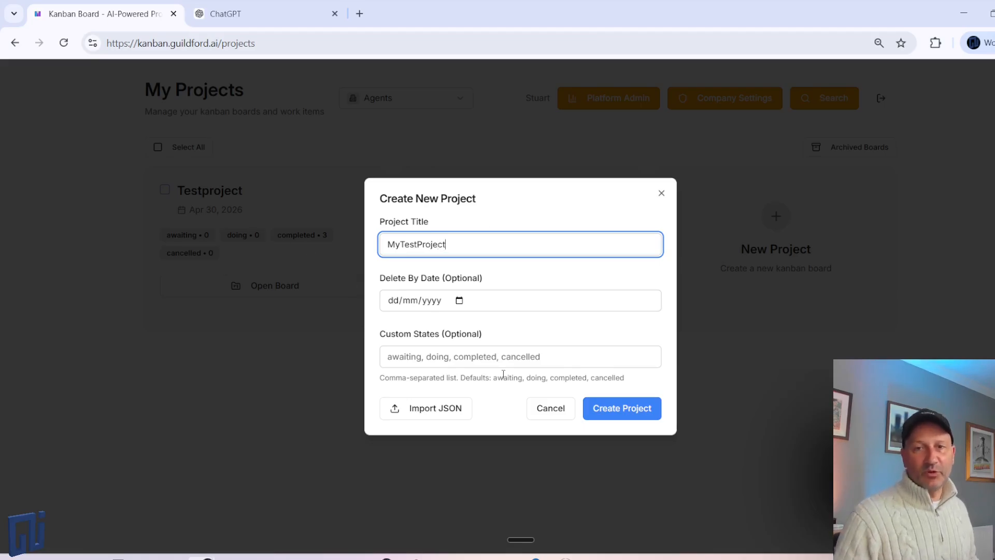
click(614, 412)
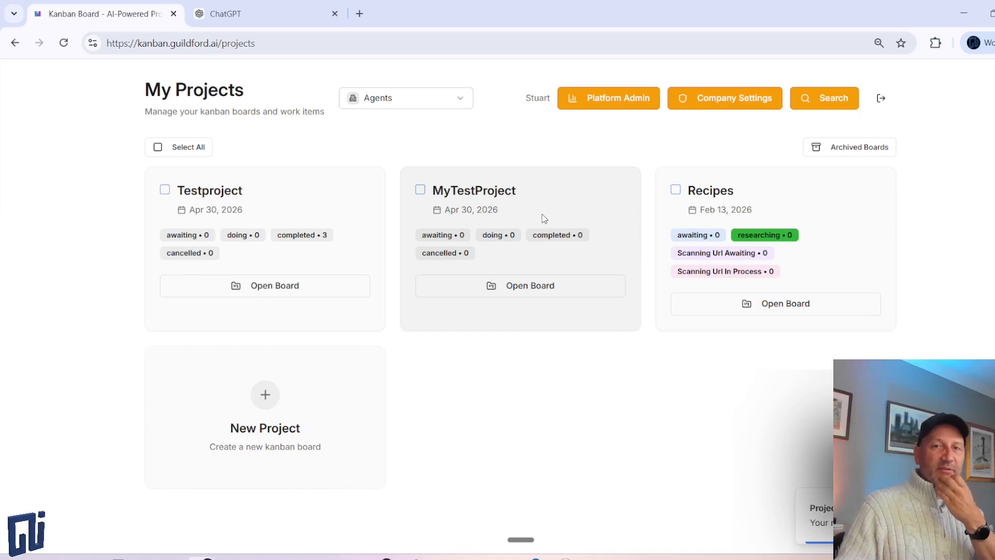
click(544, 286)
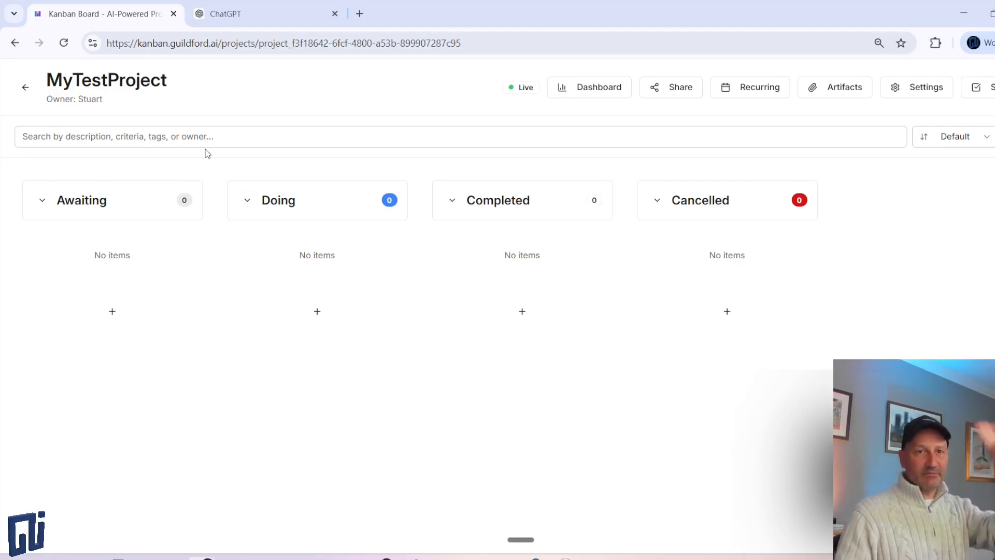
Step: Add a work item "Brush teeth" to the Awaiting column and move it to Doing
click(100, 313)
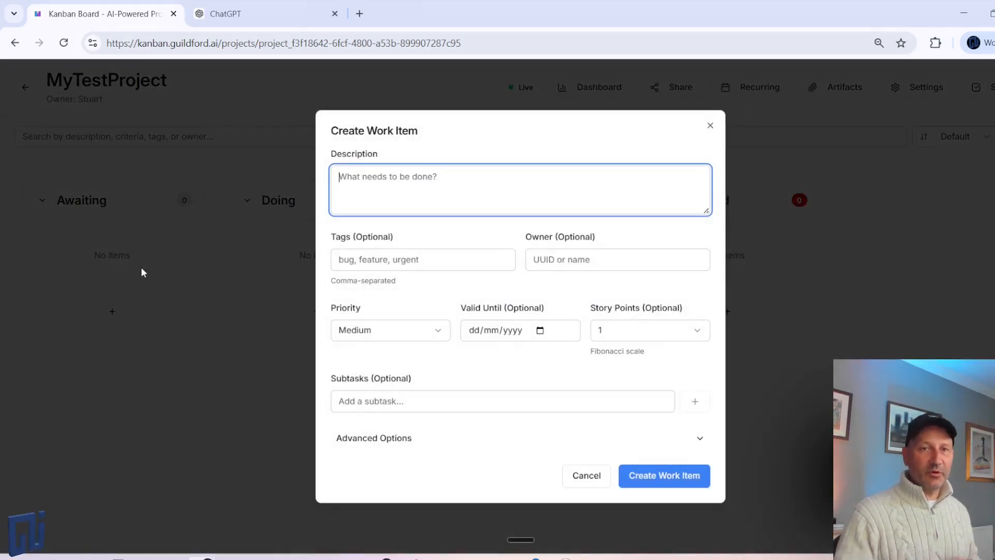
text(Brush teeth)
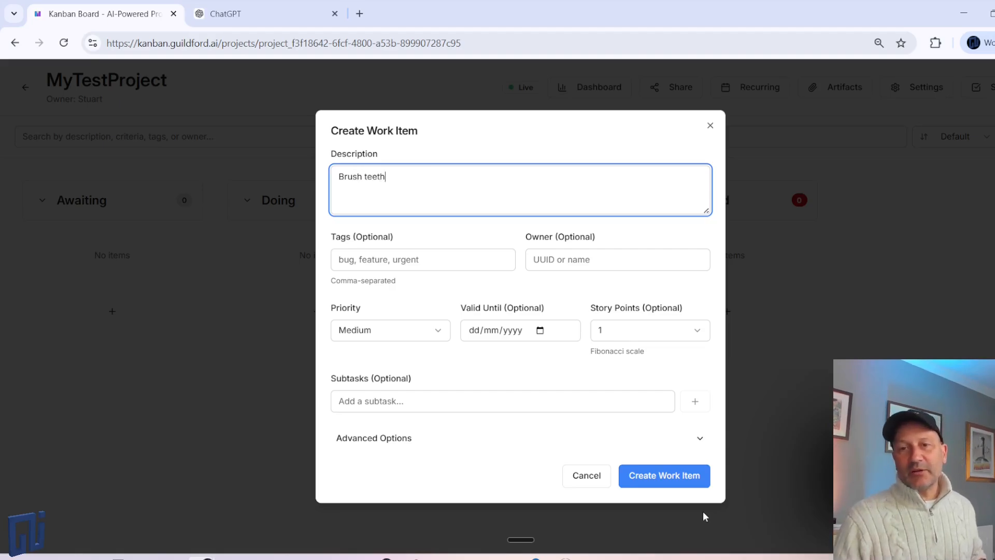
click(693, 485)
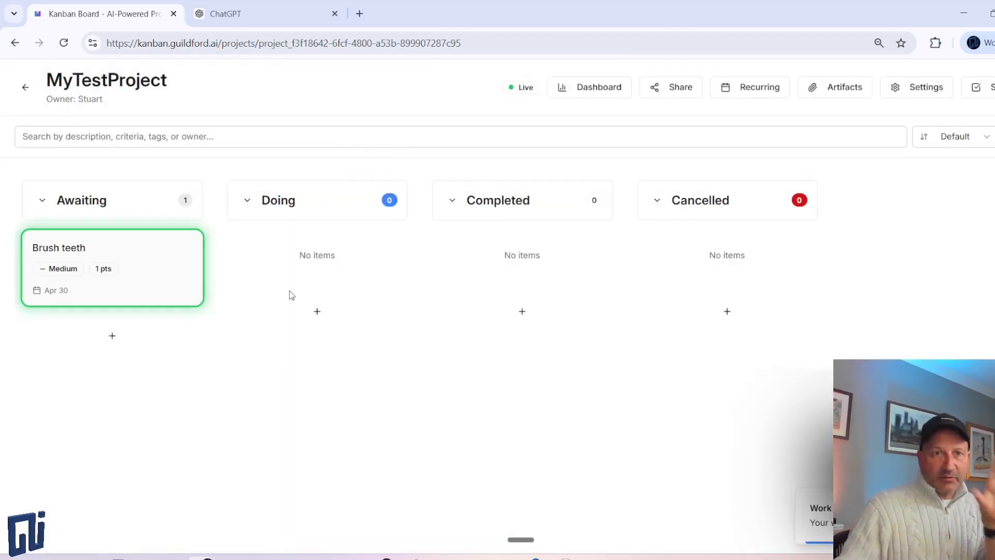
mouse_move(155, 285)
mouse_down()
mouse_move(237, 309)
mouse_move(342, 290)
mouse_move(354, 310)
mouse_up()
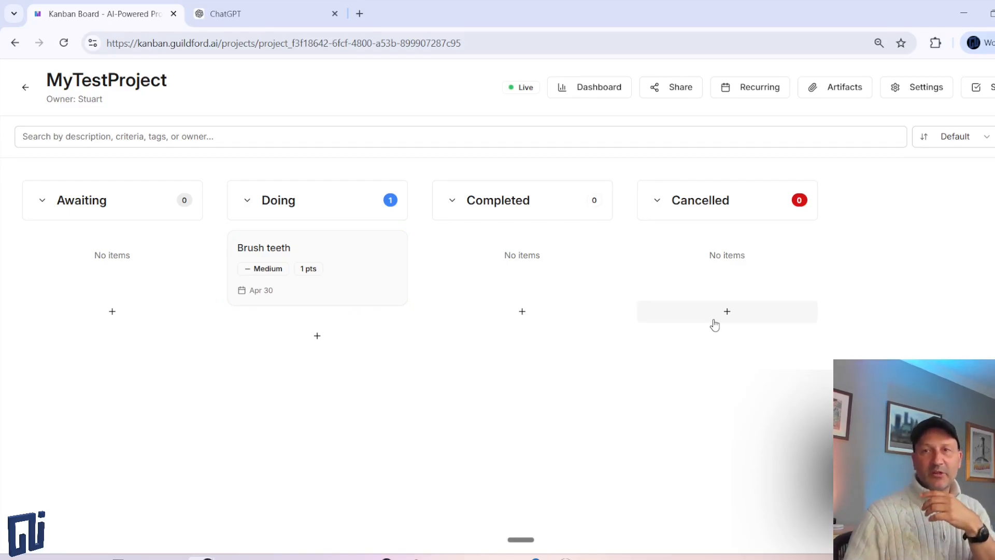
Step: Leave the board, open the Company Settings and select the MCP server URL in the Claude Code / MCP section
click(19, 92)
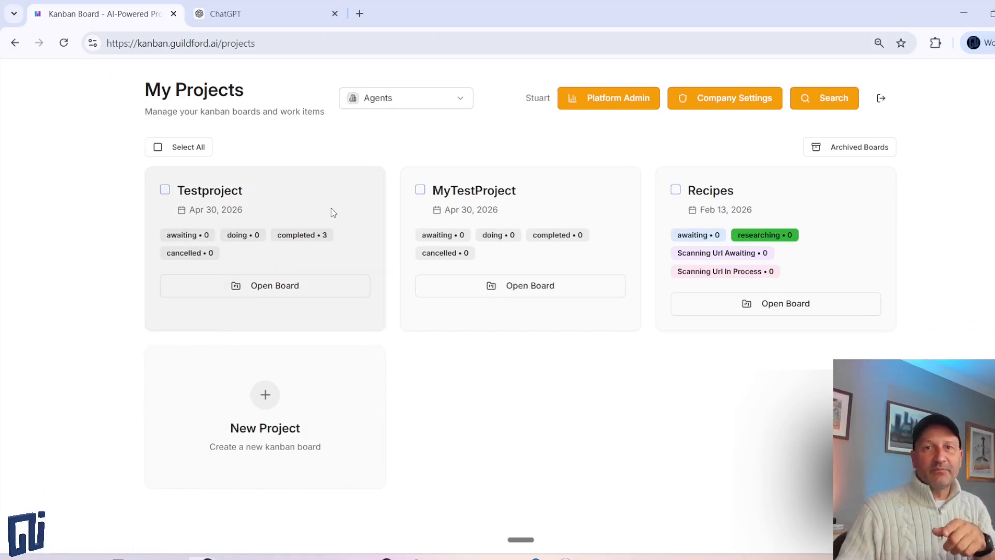
click(730, 100)
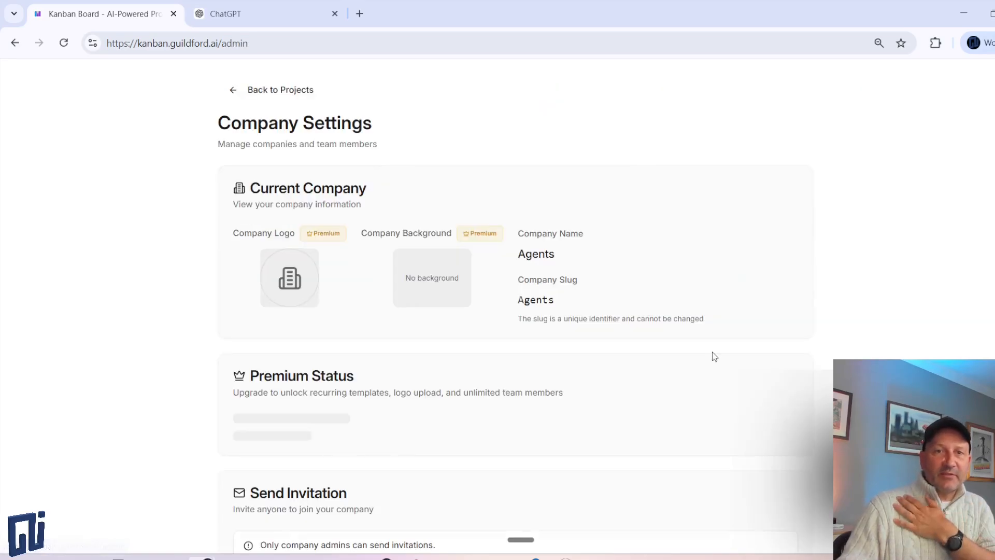
scroll(689, 237, down, 10)
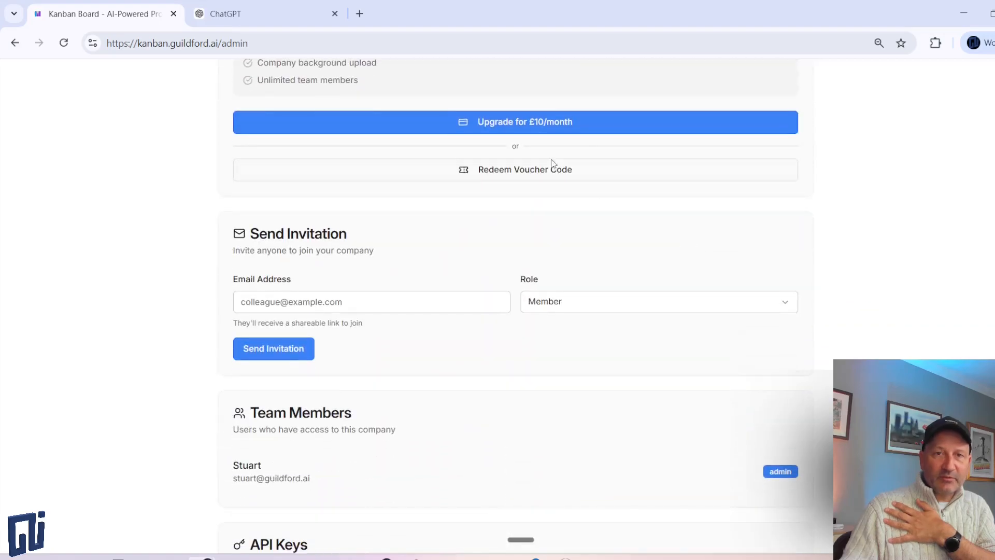
scroll(466, 159, down, 10)
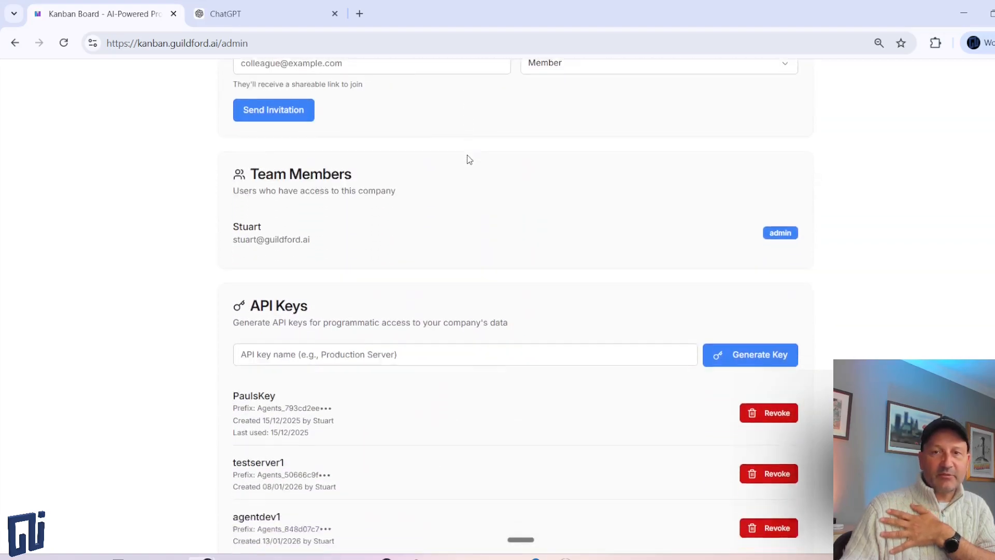
scroll(473, 164, down, 8)
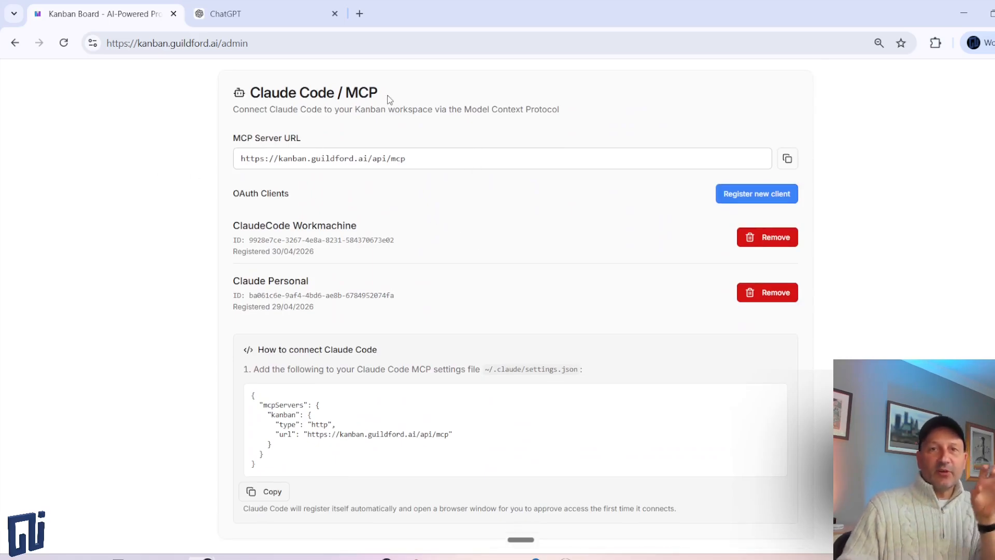
drag(428, 110, 195, 78)
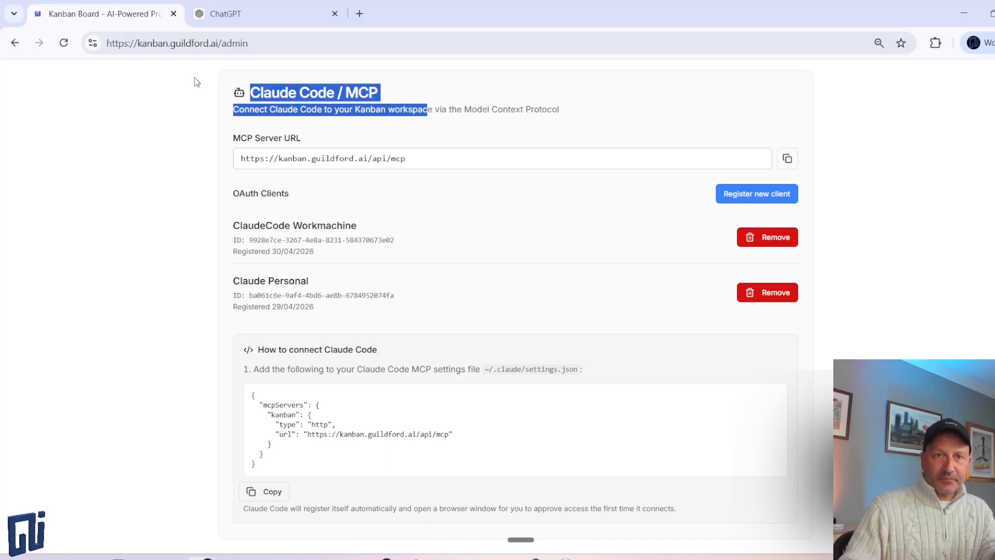
click(465, 109)
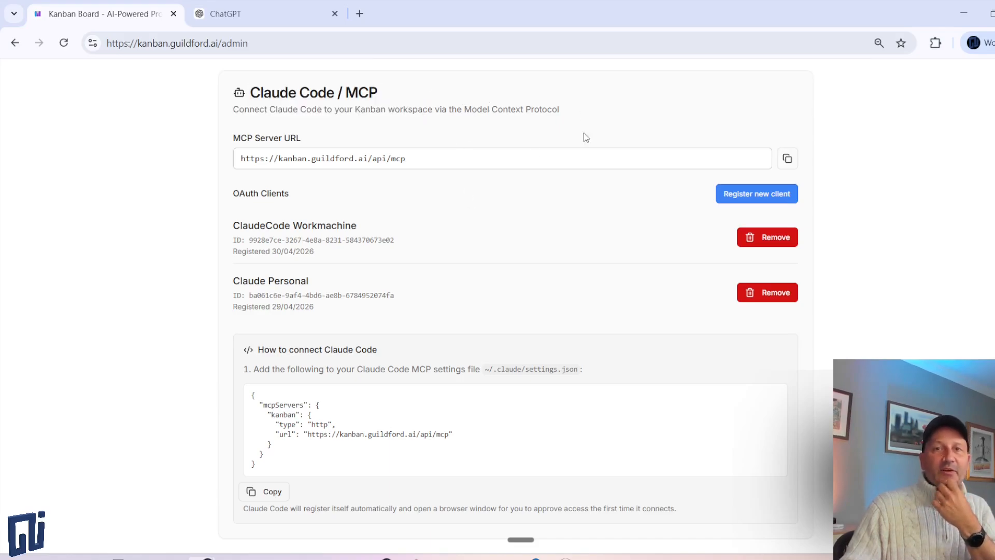
click(456, 158)
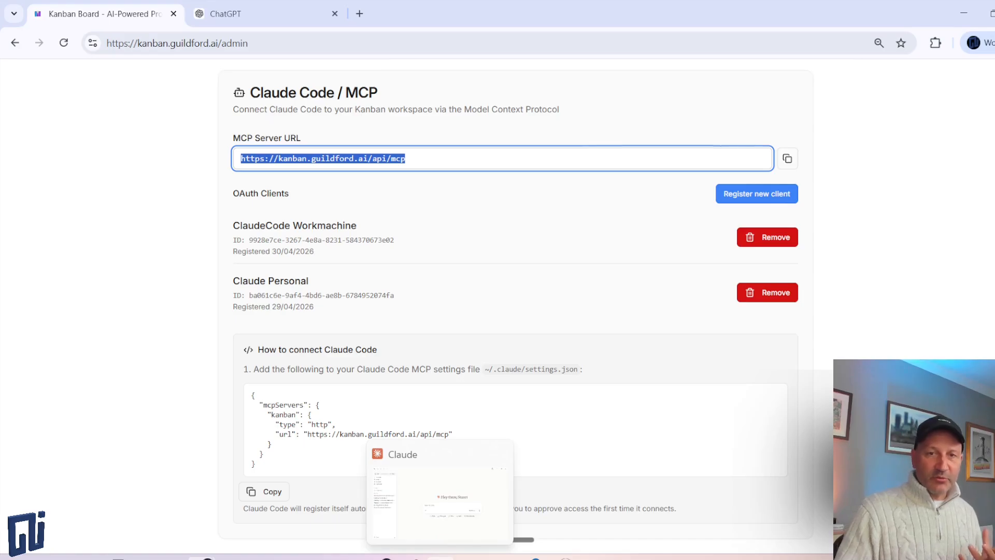
Step: Switch to the Claude desktop app and open the Connectors page of its settings
click(440, 558)
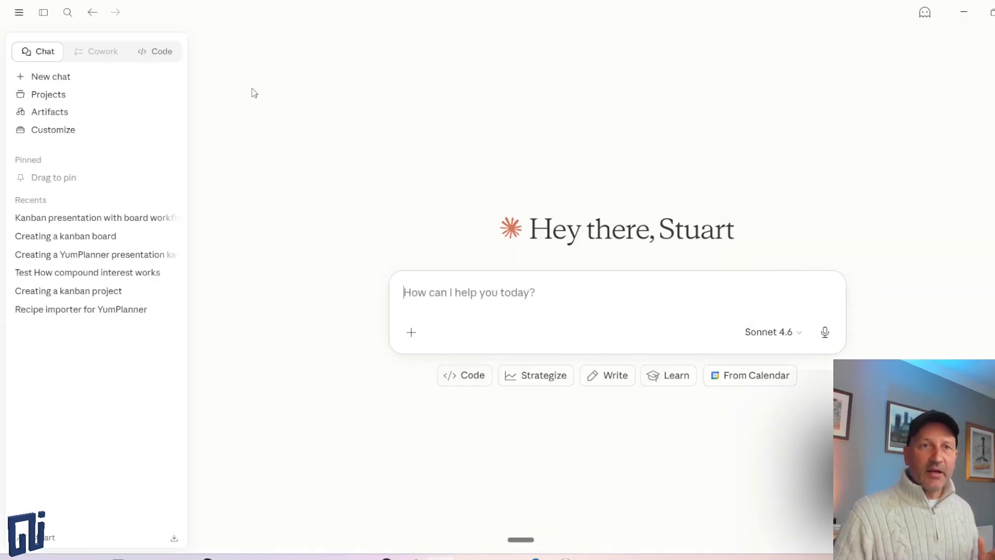
click(18, 13)
mouse_move(34, 26)
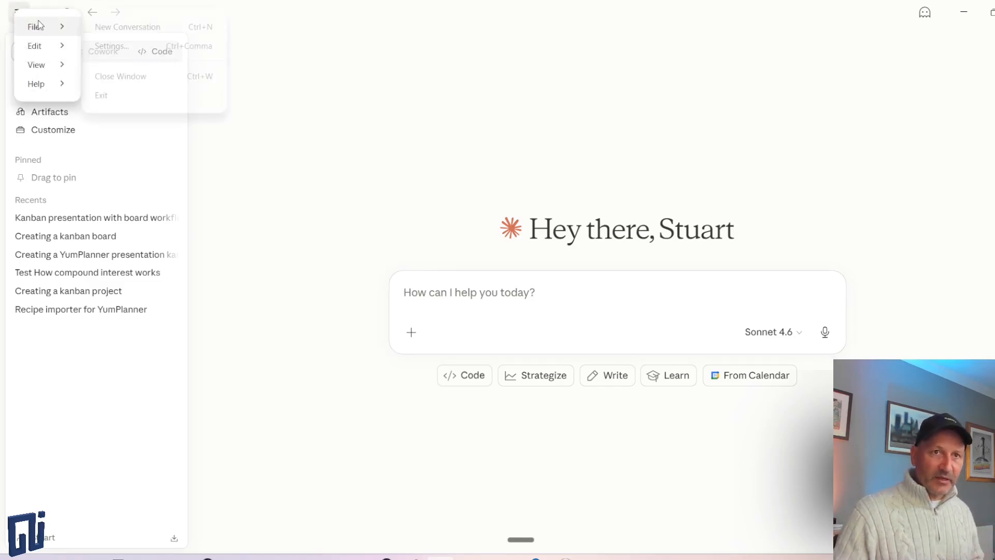
click(208, 48)
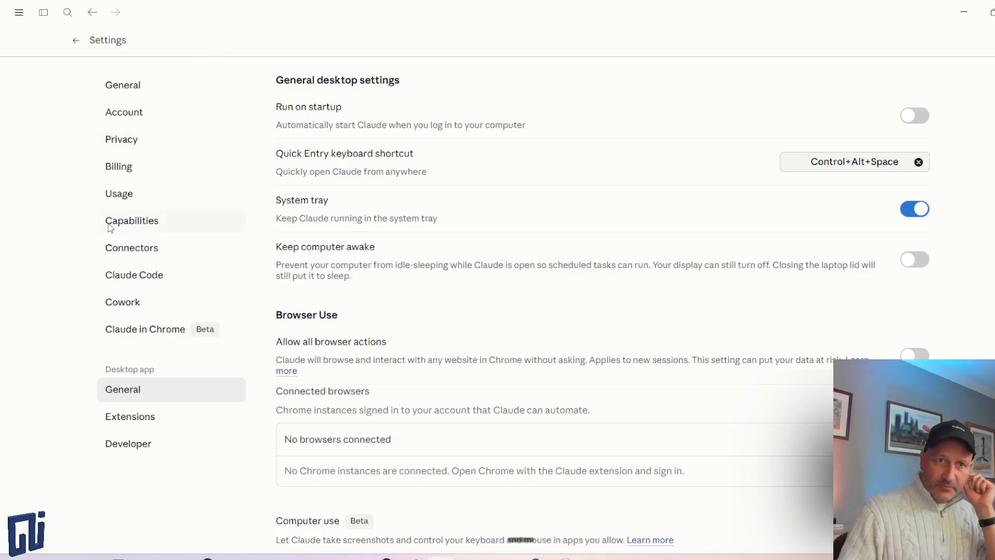
click(131, 246)
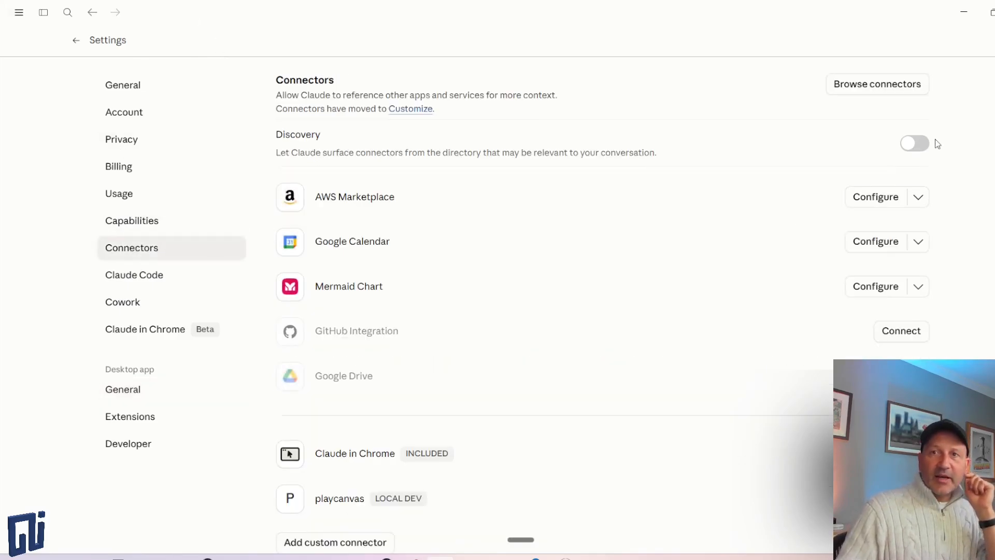
Step: Browse the directory of pre-built connectors and close it without adding any
click(909, 88)
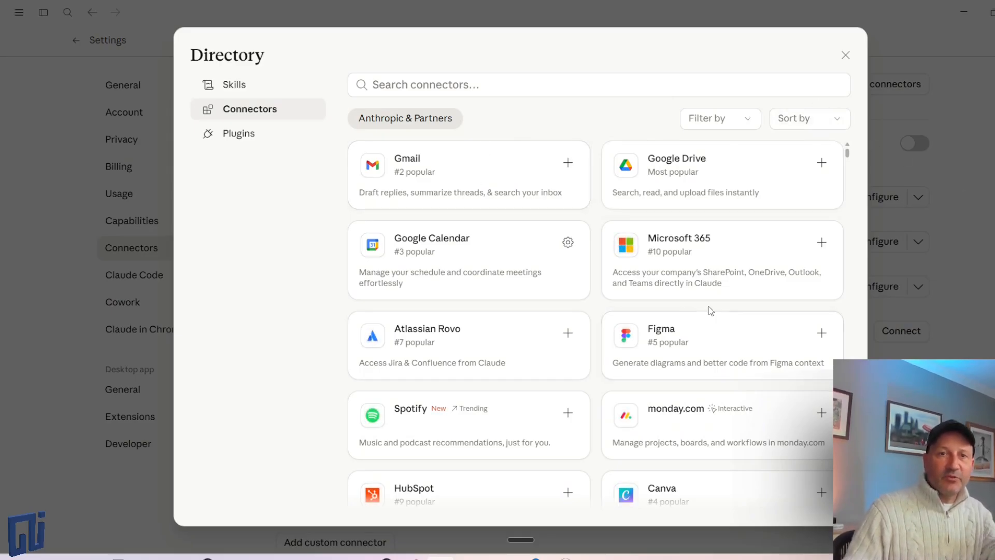
scroll(583, 292, down, 10)
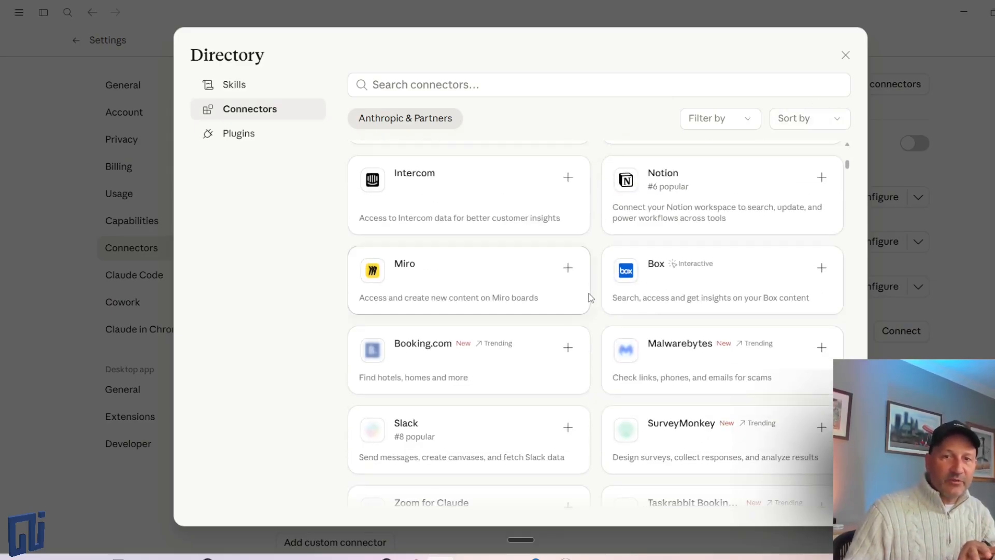
scroll(596, 303, down, 10)
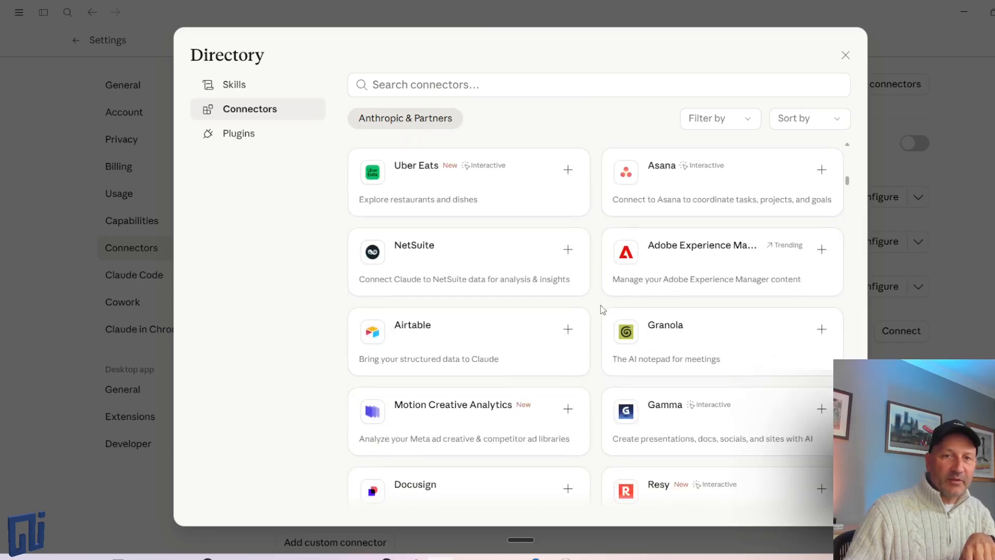
scroll(643, 311, up, 20)
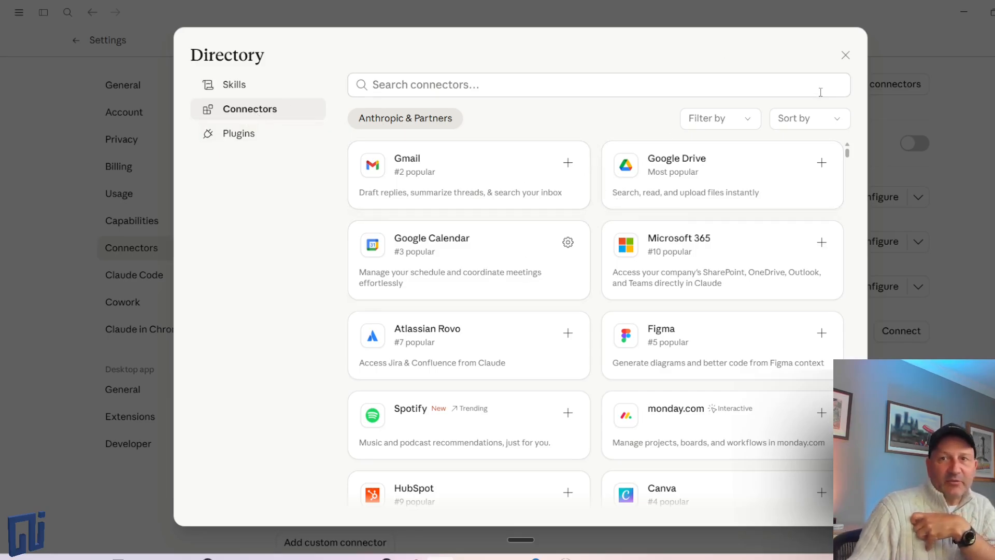
click(845, 55)
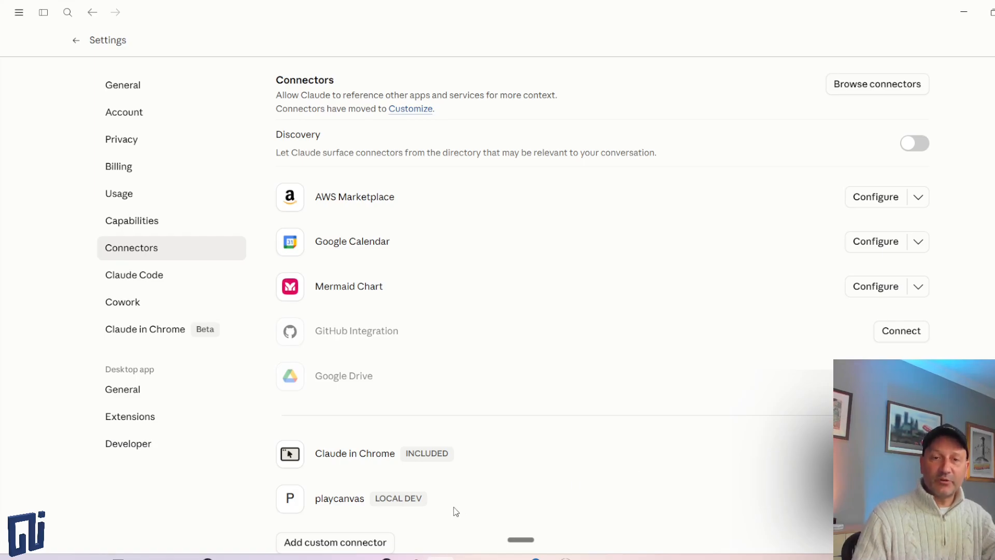
Step: Start adding a custom connector and name it Kanban
scroll(467, 433, down, 1)
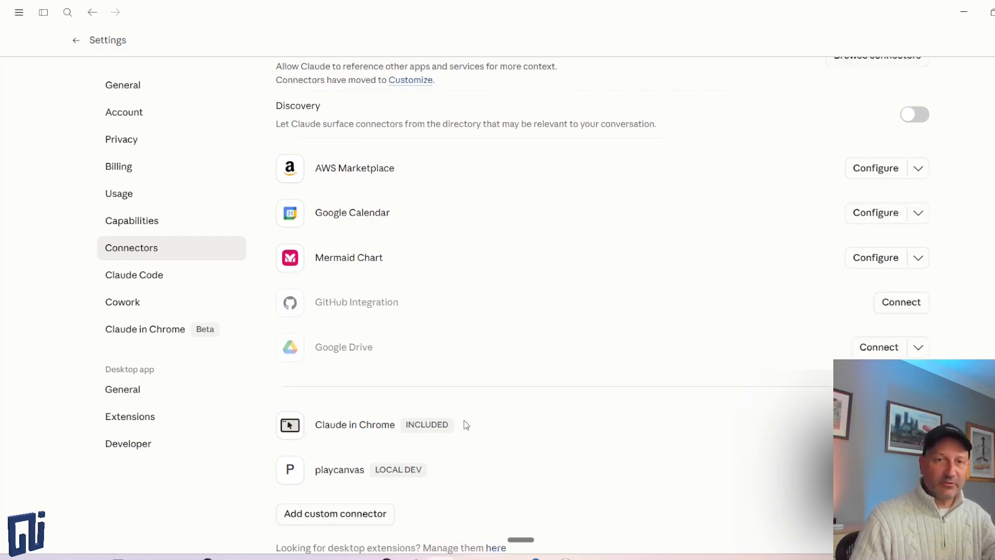
scroll(466, 425, down, 1)
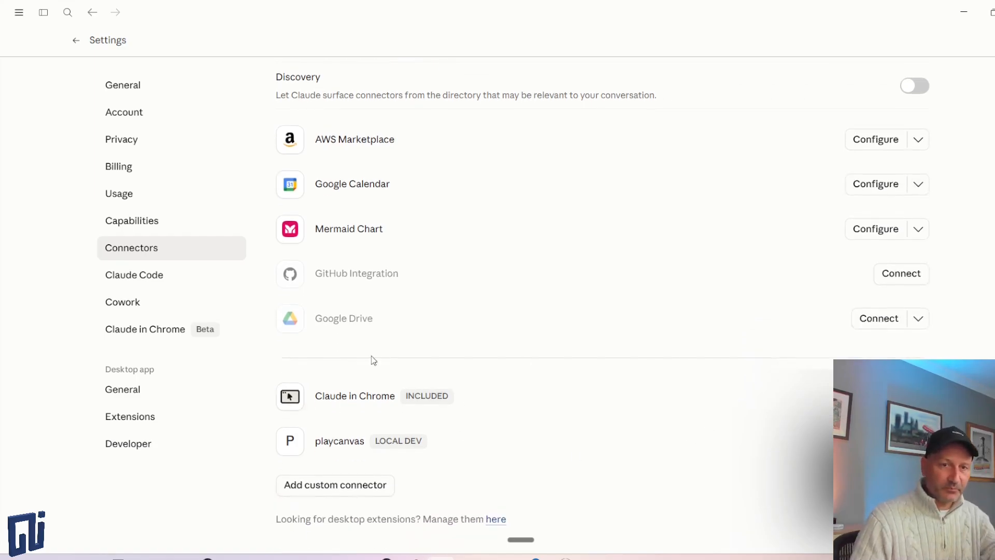
click(366, 488)
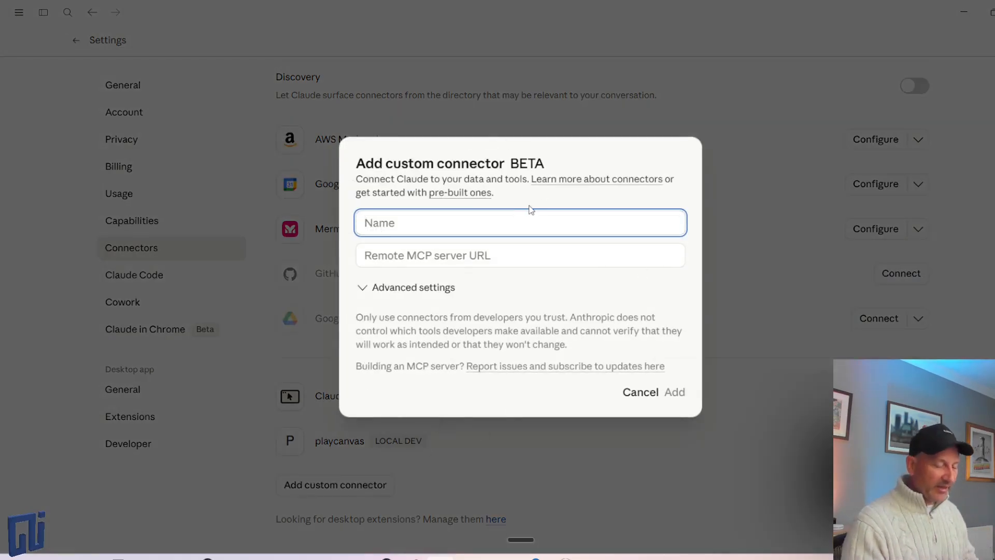
text(Kanbasn)
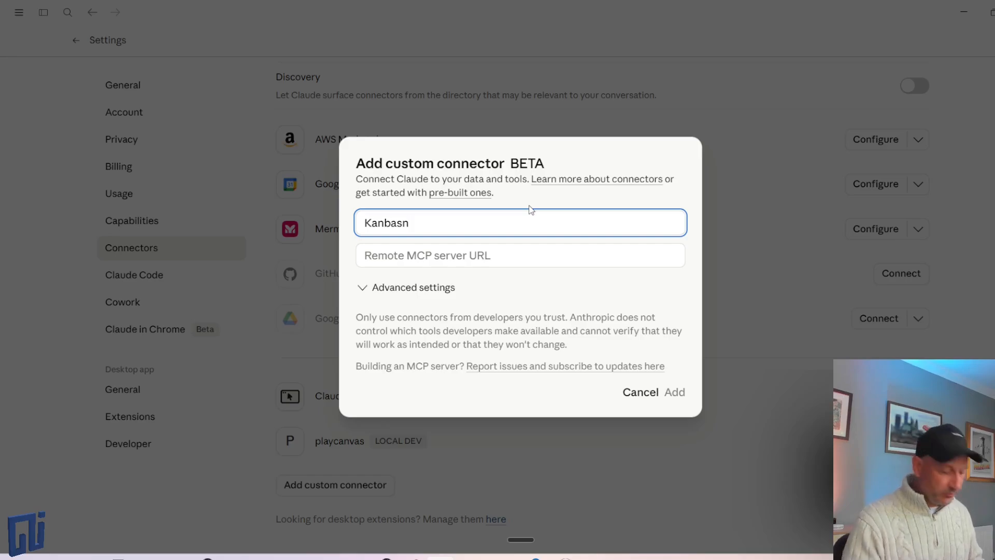
key(BackSpace)
key(BackSpace)
text(n)
click(497, 254)
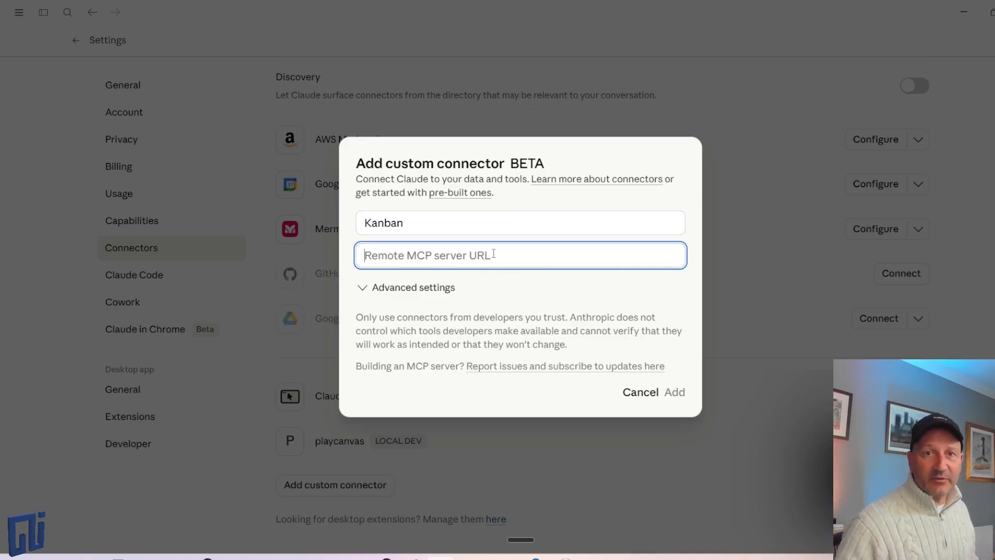
key(alt+Tab)
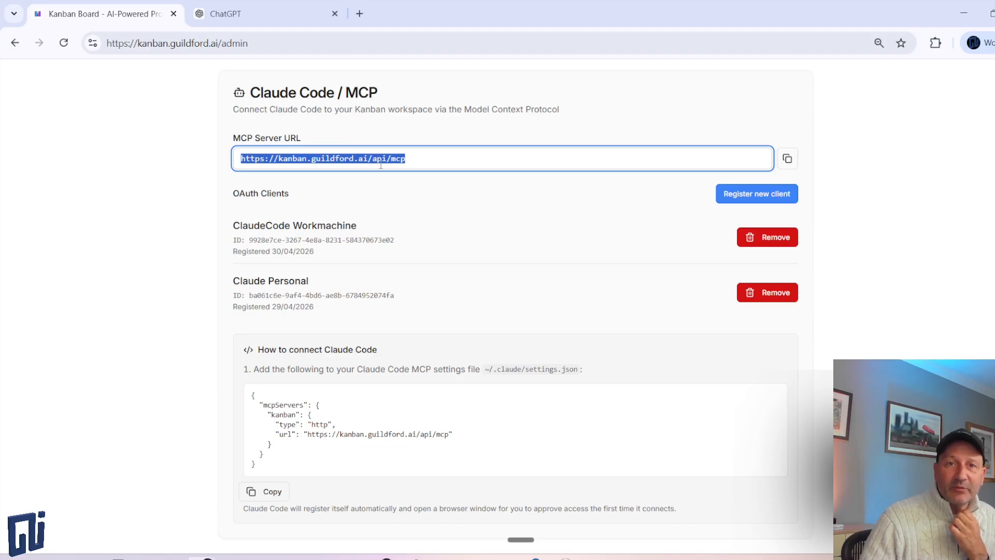
click(787, 159)
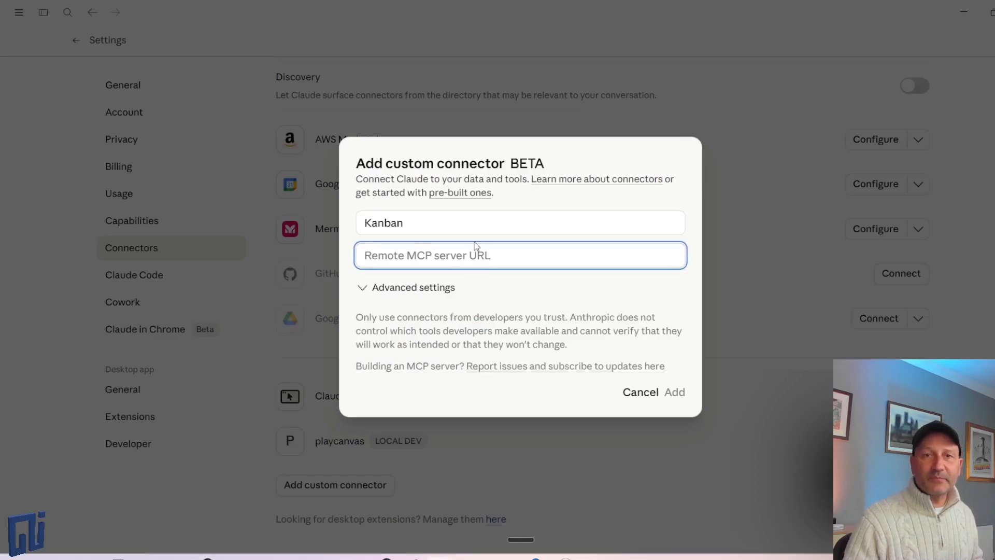
key(ctrl+v)
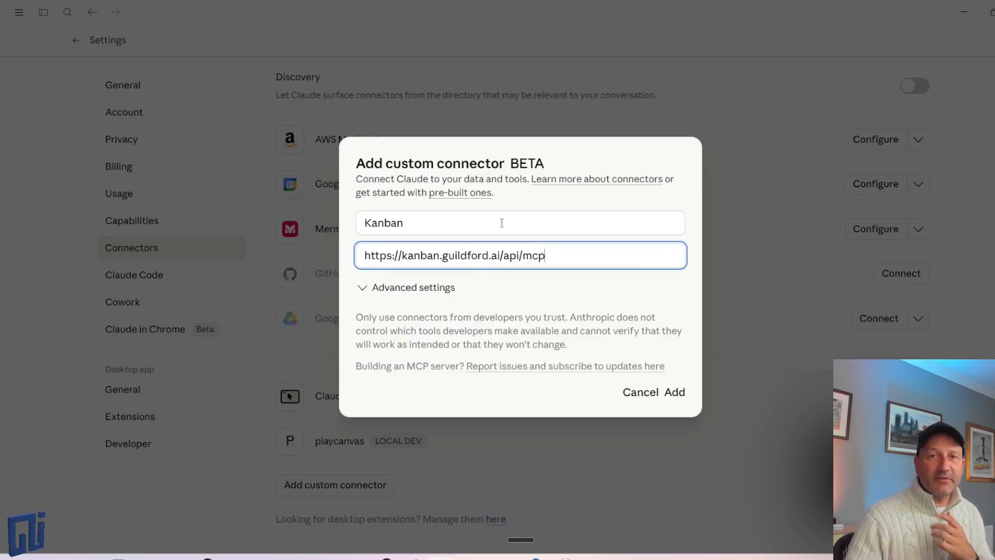
Step: Expand the connector's advanced settings in Claude, then register a new OAuth client named Claude on the Kanban site
click(396, 288)
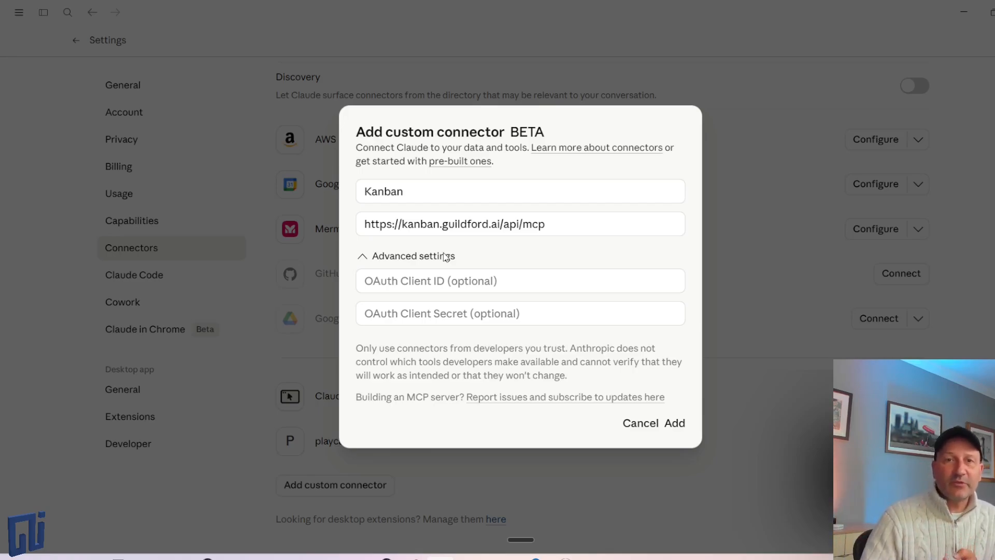
click(469, 278)
key(alt+Tab)
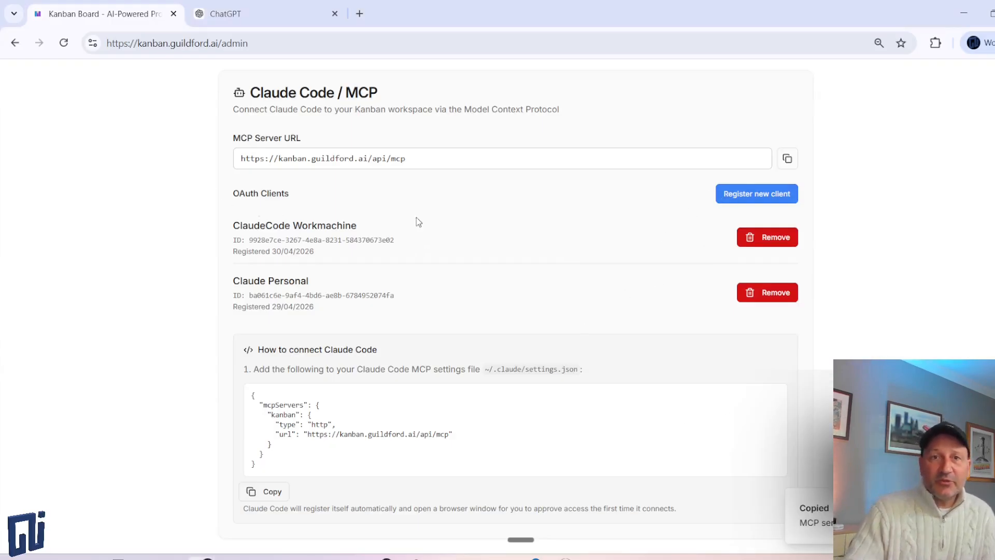
drag(697, 188, 750, 214)
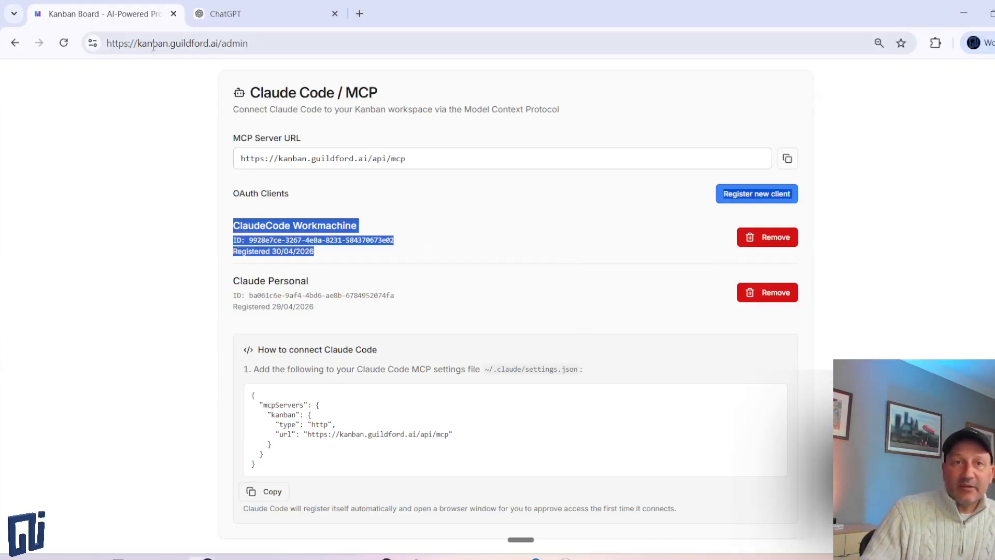
click(720, 193)
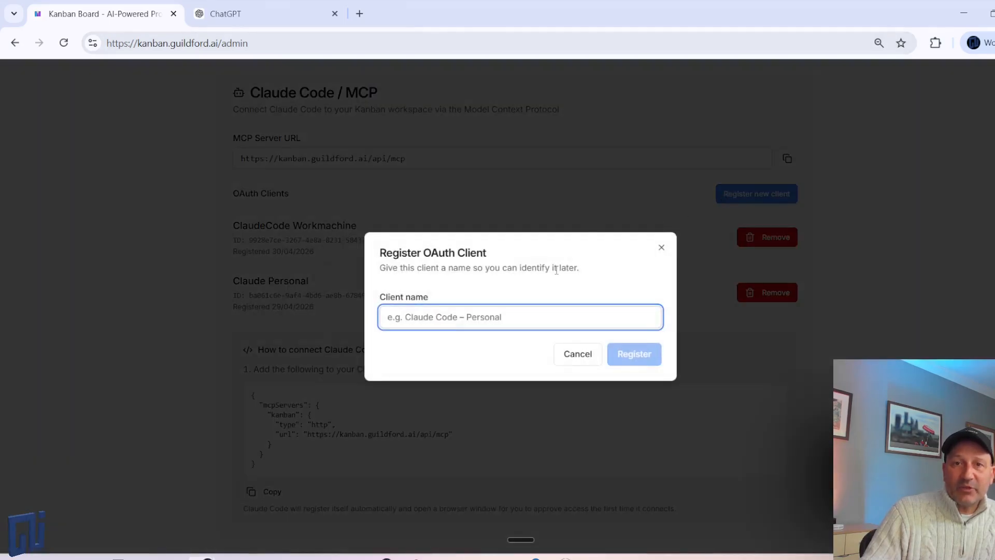
text(aude)
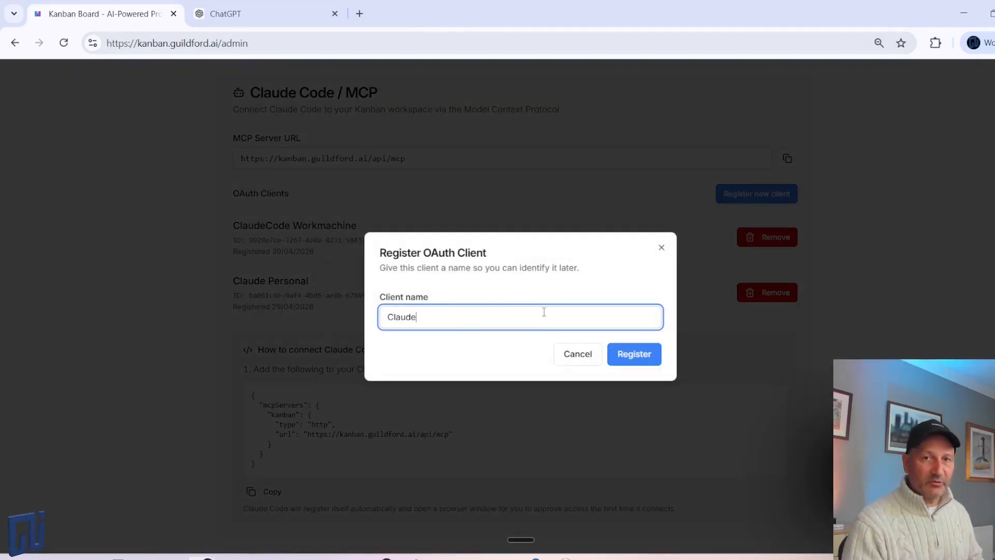
click(648, 359)
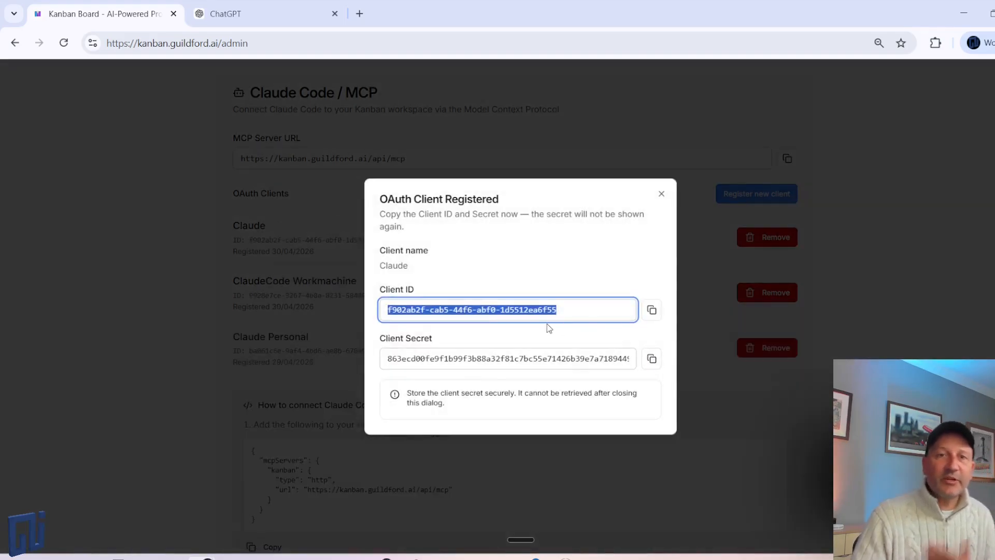
Step: Copy the new client's OAuth Client ID and Client Secret from the Kanban site into Claude's connector settings and add the connector
click(657, 313)
key(alt+Tab)
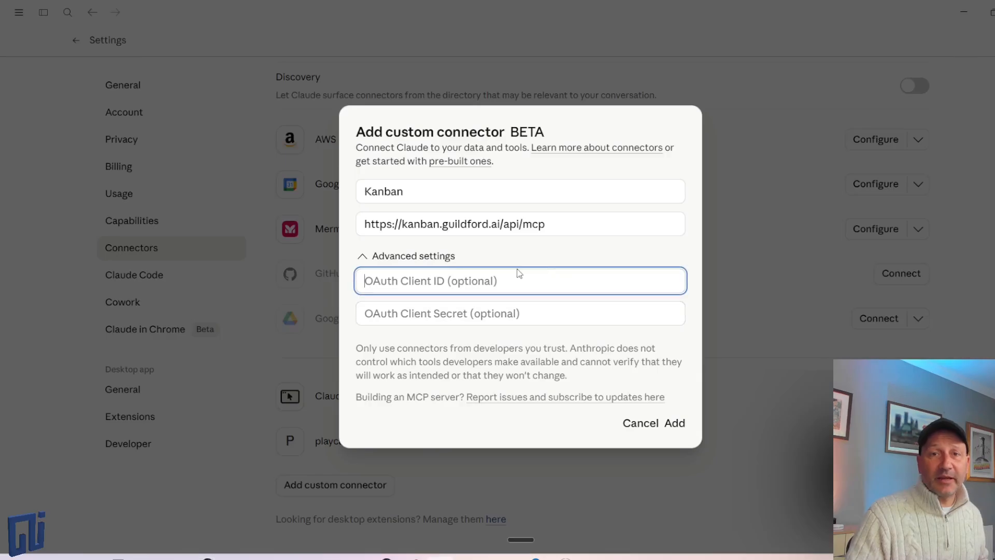
key(ctrl+v)
key(alt+Tab)
click(652, 359)
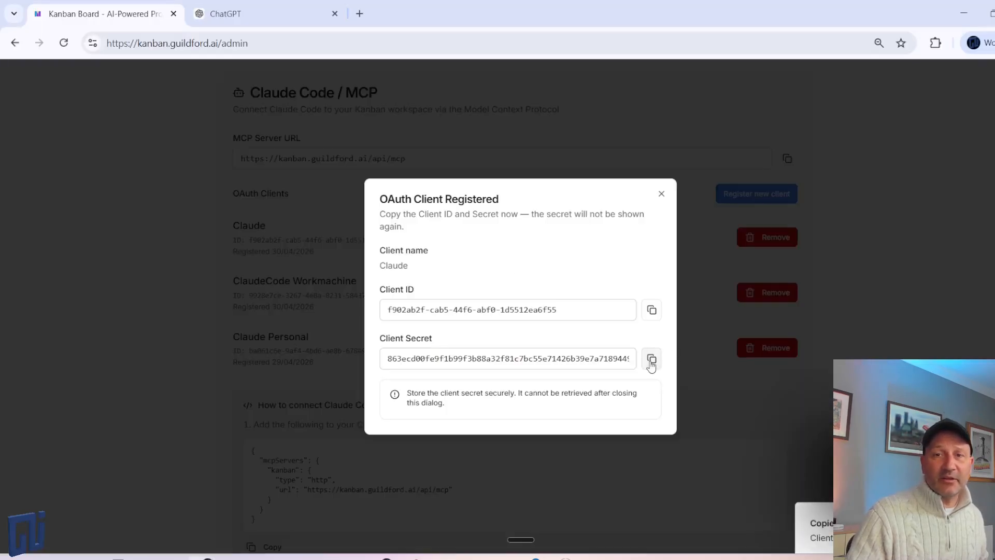
key(alt+Tab)
click(524, 306)
key(ctrl+v)
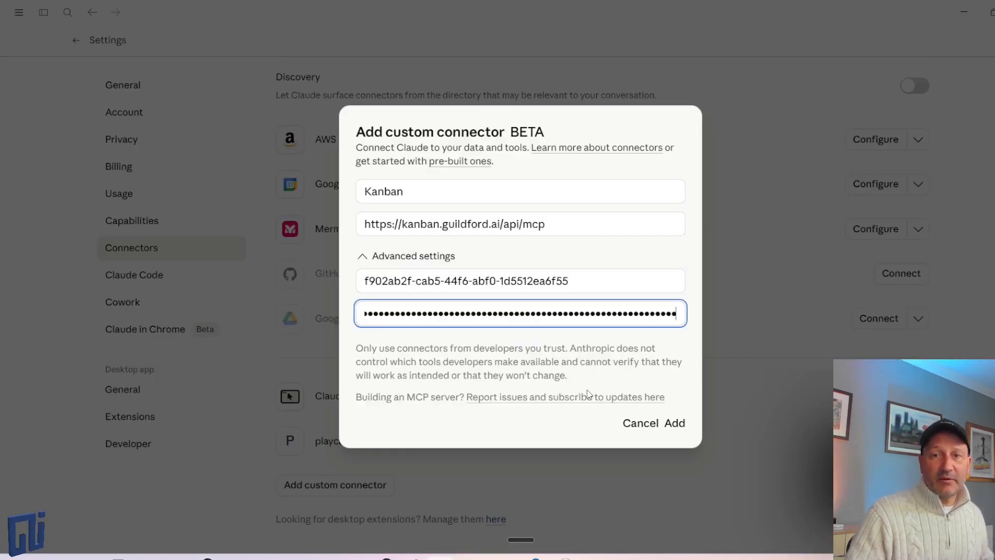
click(673, 423)
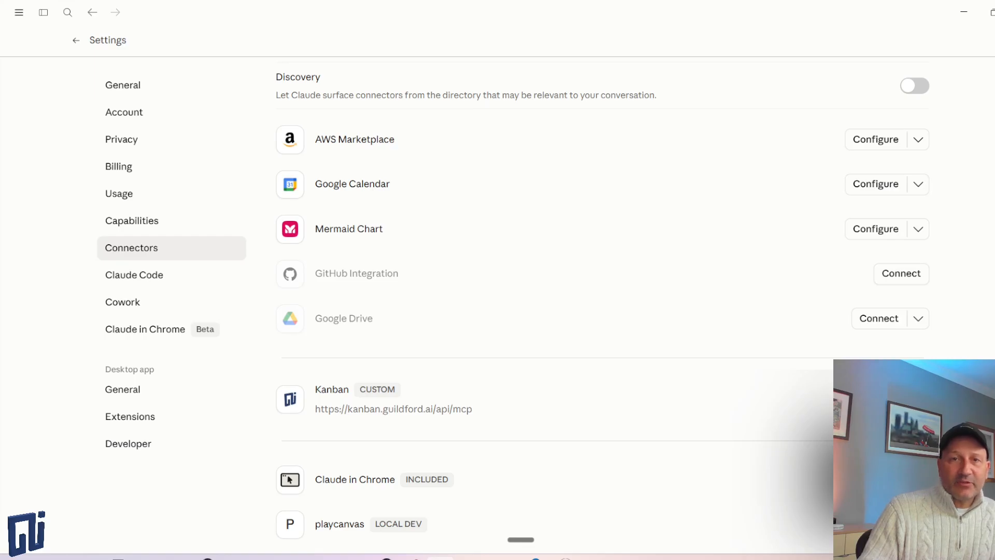
Step: Open the Kanban connector's configuration and review its tool permissions, including create_project and create_work_item
click(393, 409)
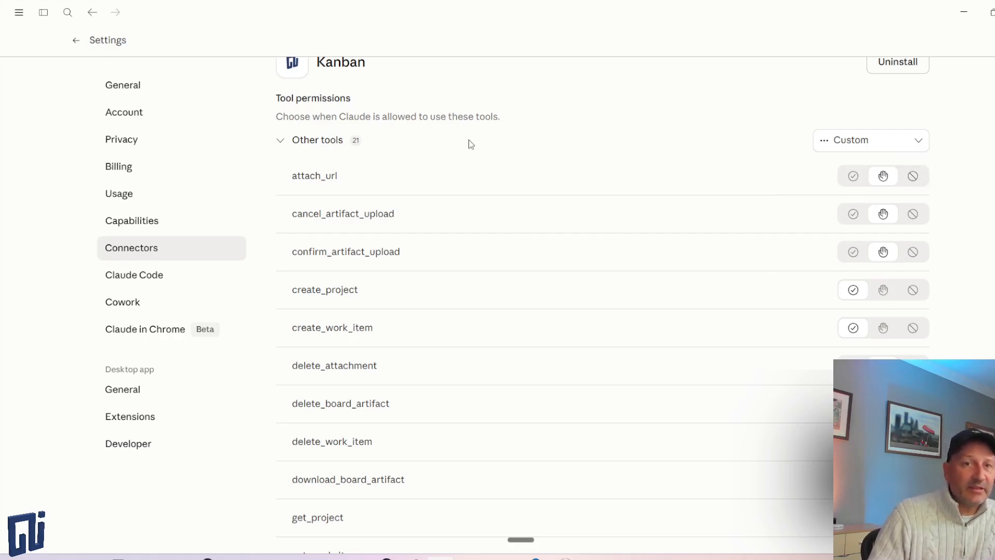
scroll(482, 251, down, 2)
scroll(474, 262, up, 3)
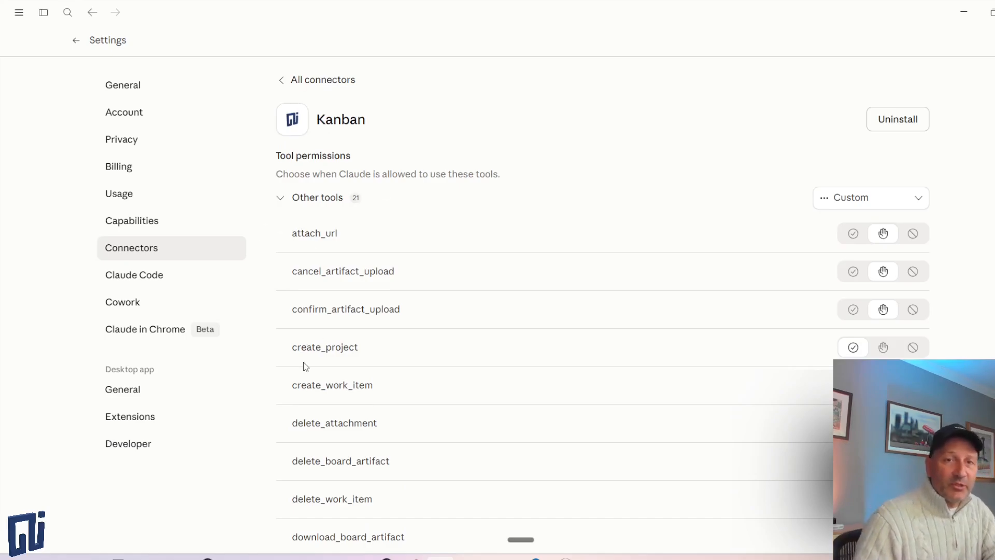
double_click(311, 347)
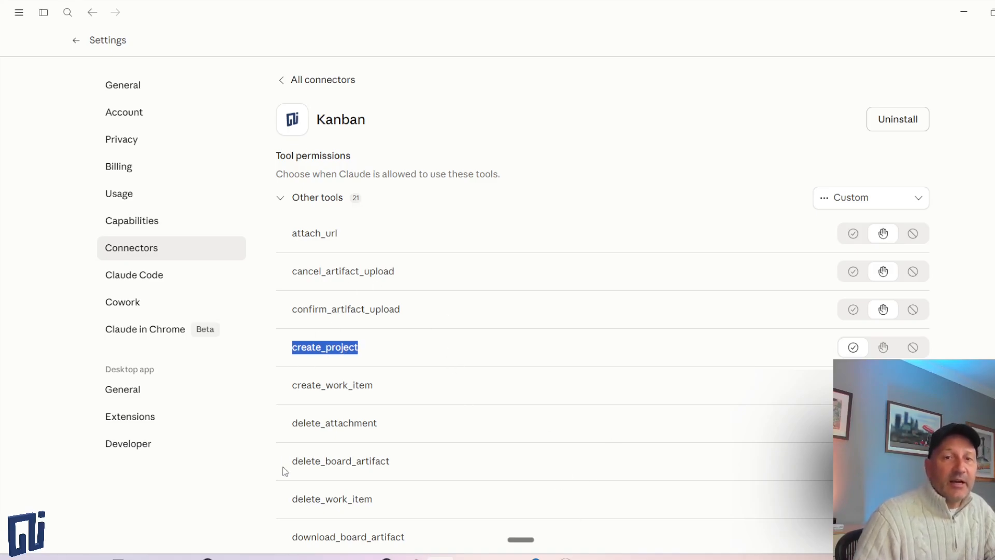
scroll(340, 418, down, 2)
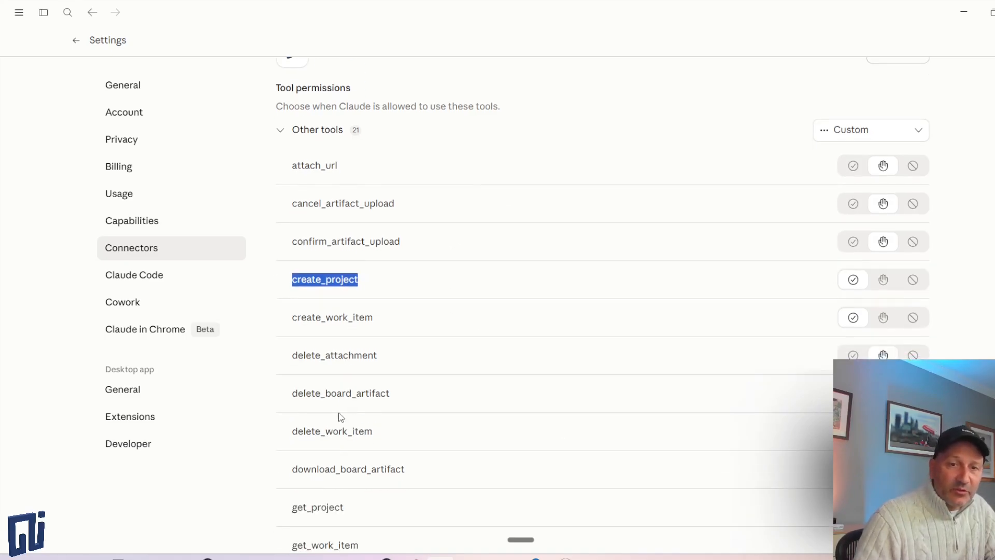
double_click(350, 313)
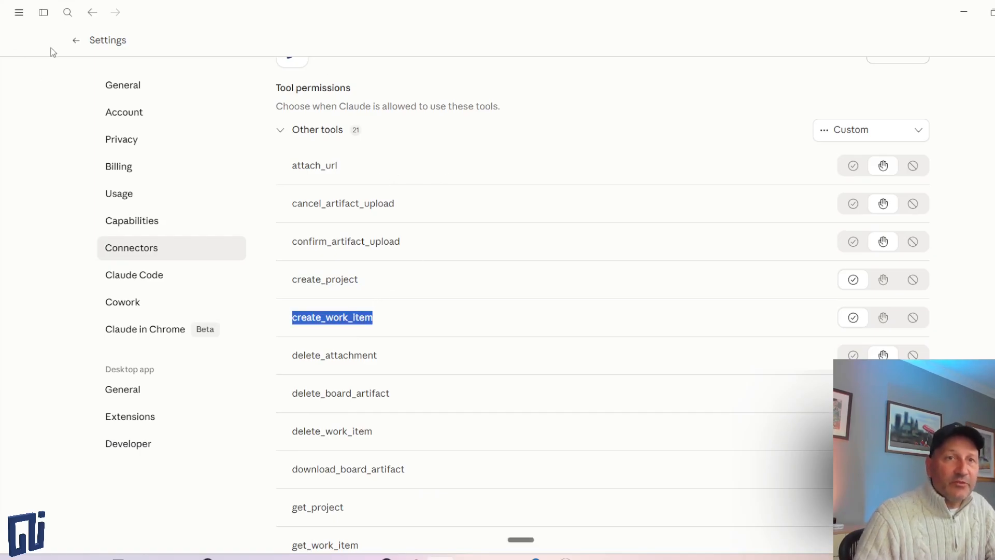
Step: Leave the settings and send Claude the prompt "Hey Claude, can you create me a new kanban project called mypresentation please"
click(73, 45)
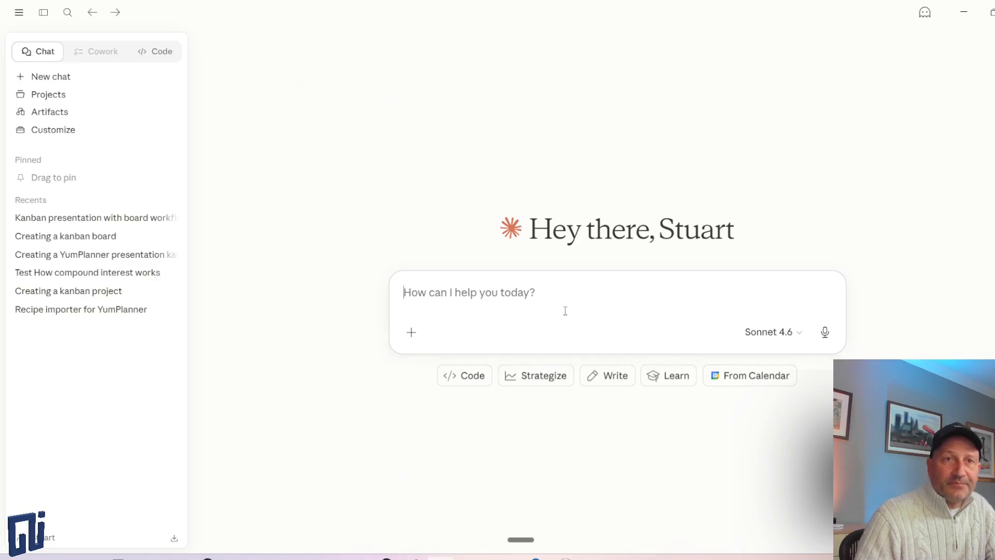
click(43, 12)
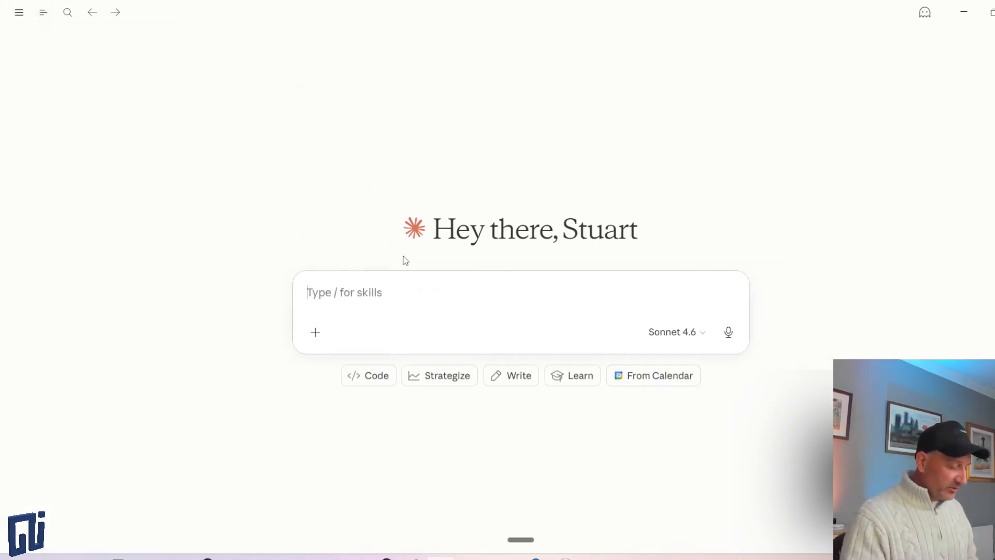
text(Hey Clauid)
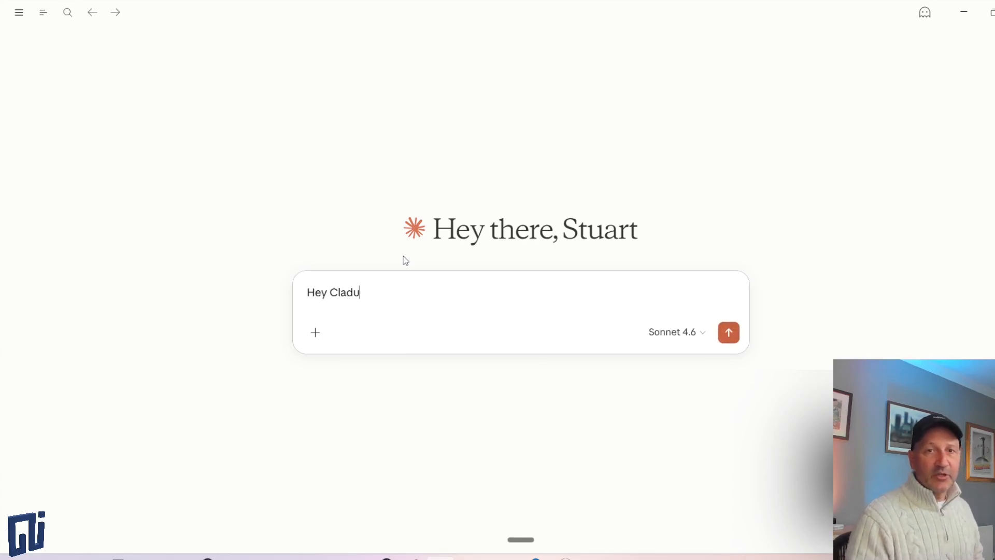
key(BackSpace)
key(BackSpace)
text(de, can )
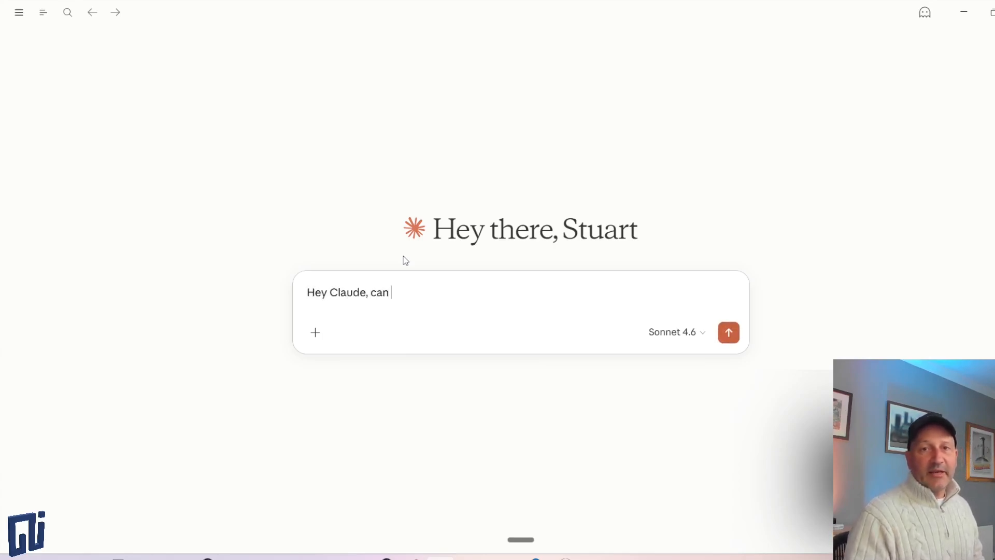
text(you create me a new)
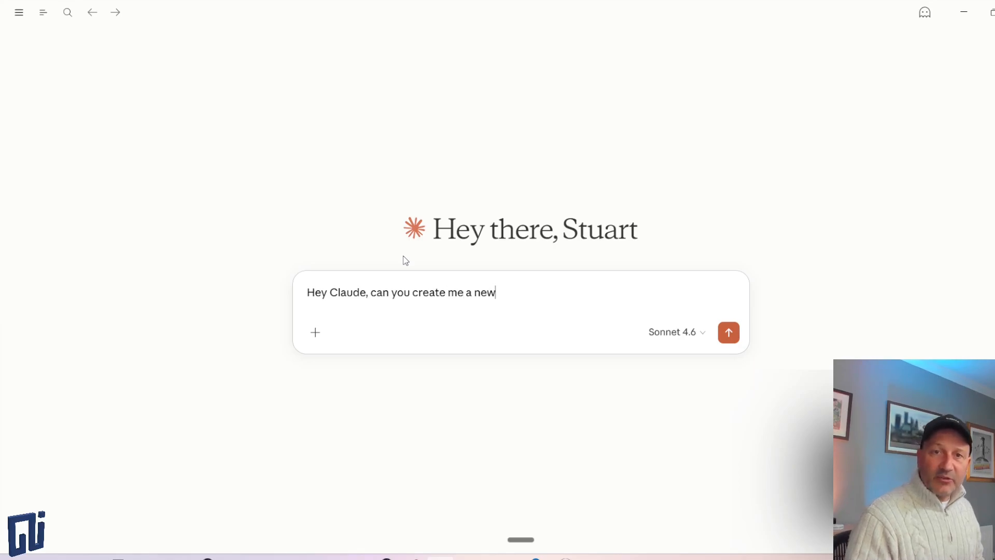
text( kanban proje)
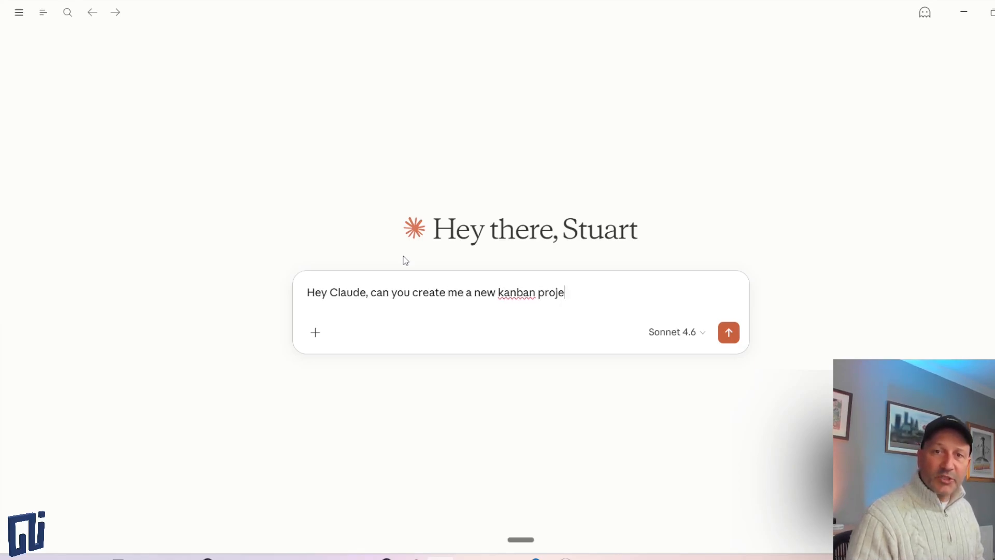
text(ct called)
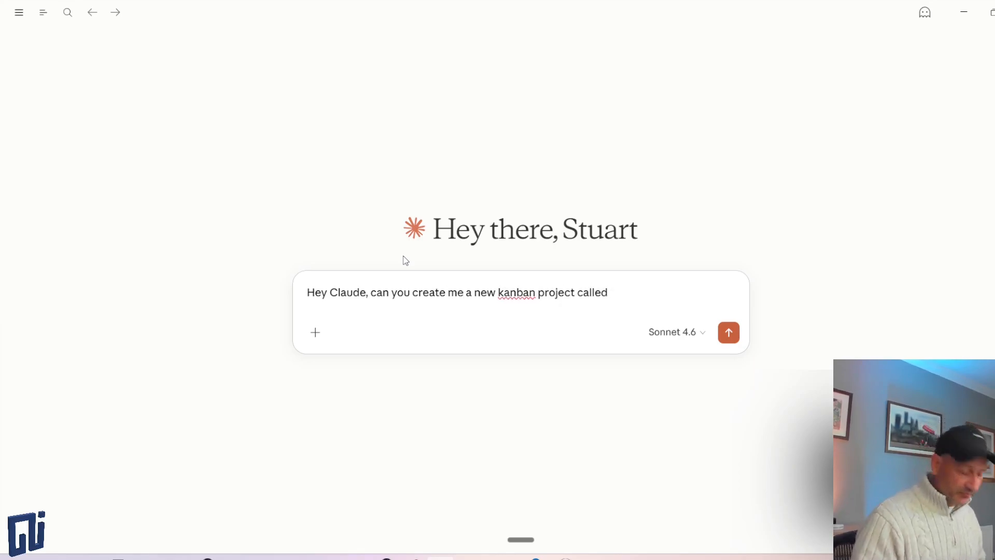
text( mypresentati)
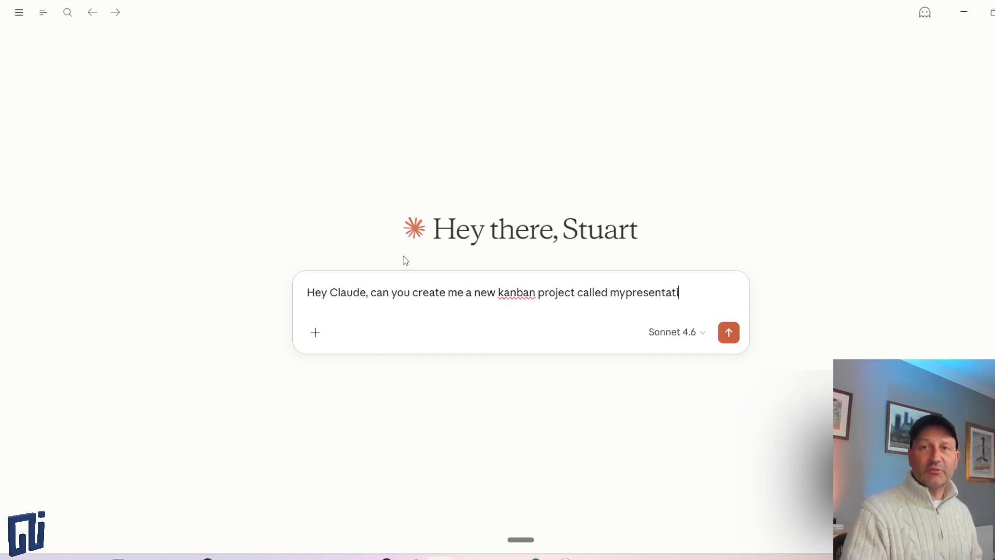
text(on please)
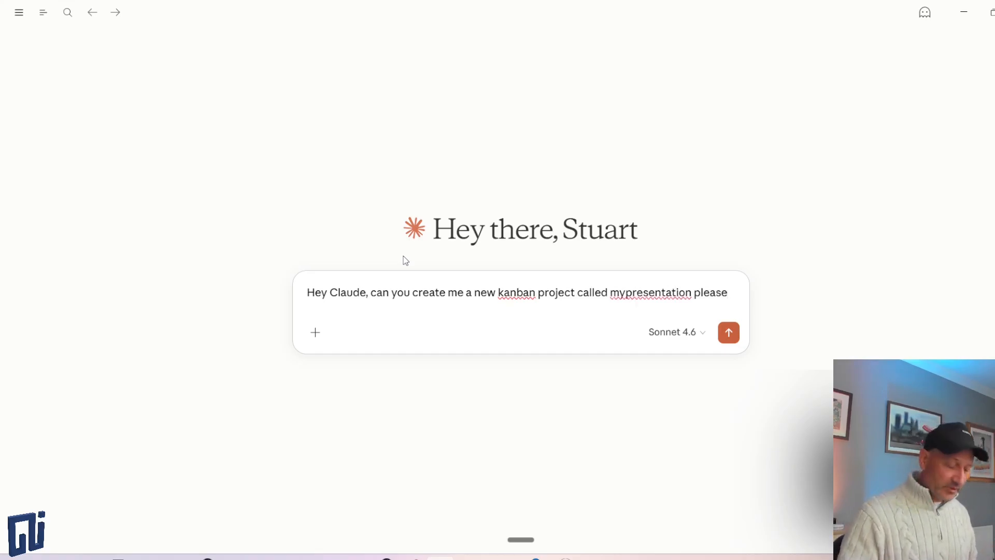
key(Return)
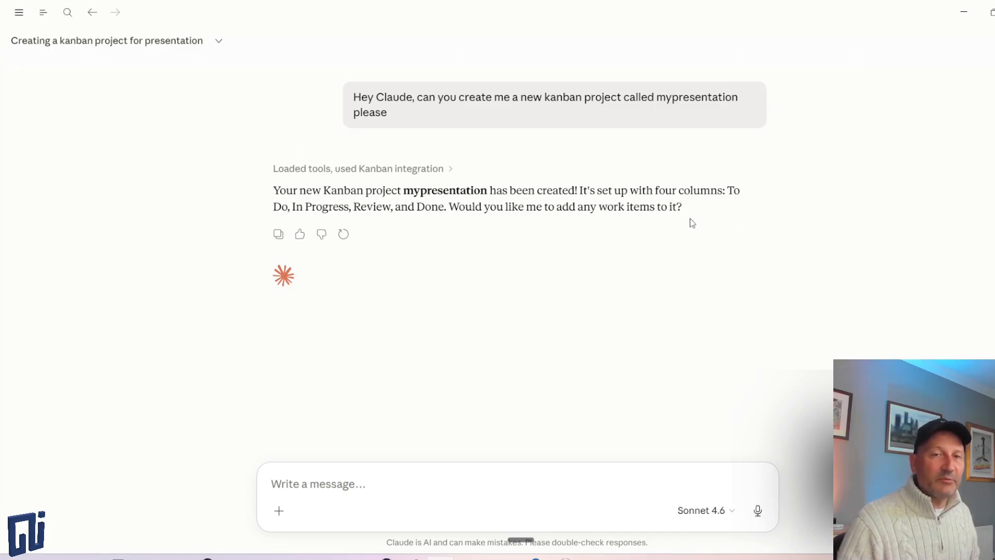
Step: Switch to the Kanban site, reload the project list, and inspect the mypresentation board and its artifacts
key(alt+Tab)
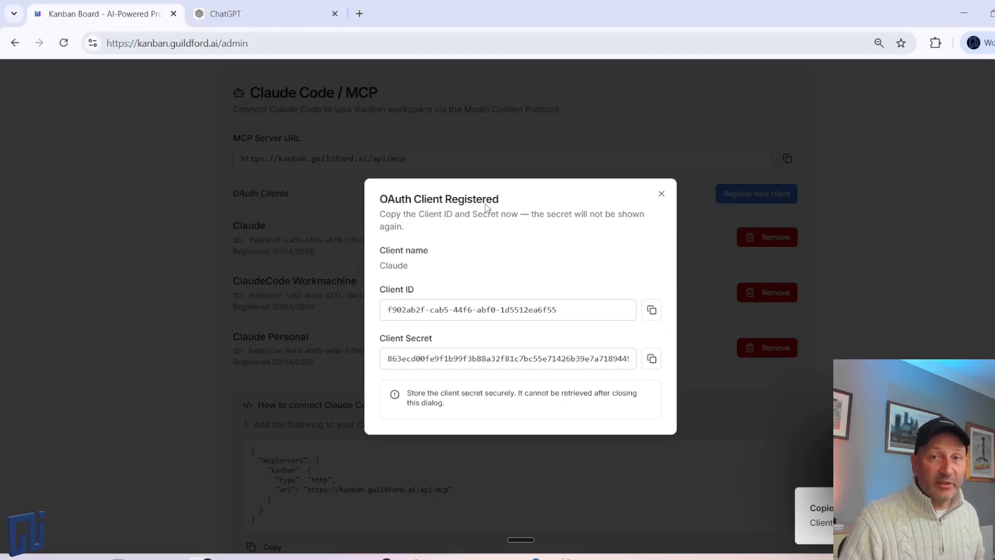
click(660, 202)
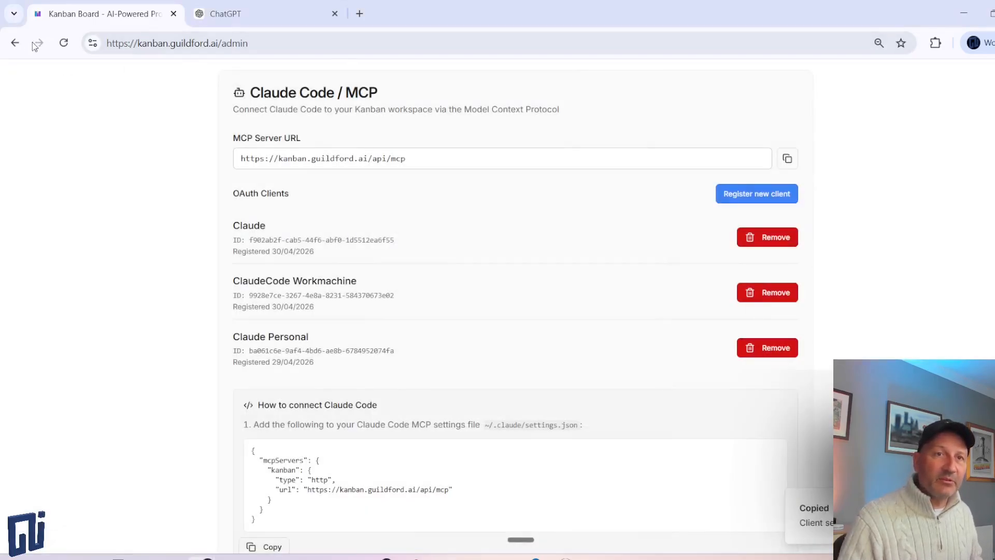
click(15, 43)
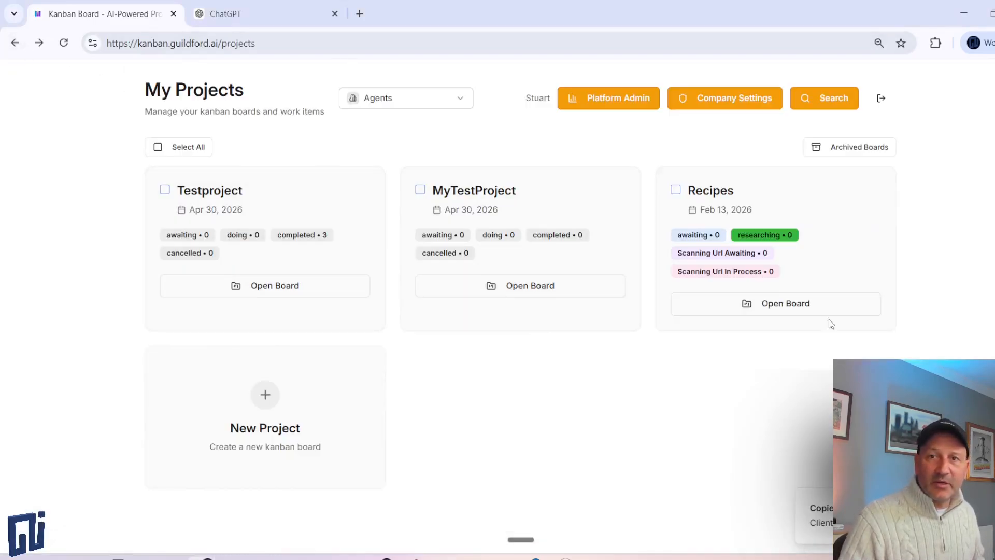
click(64, 43)
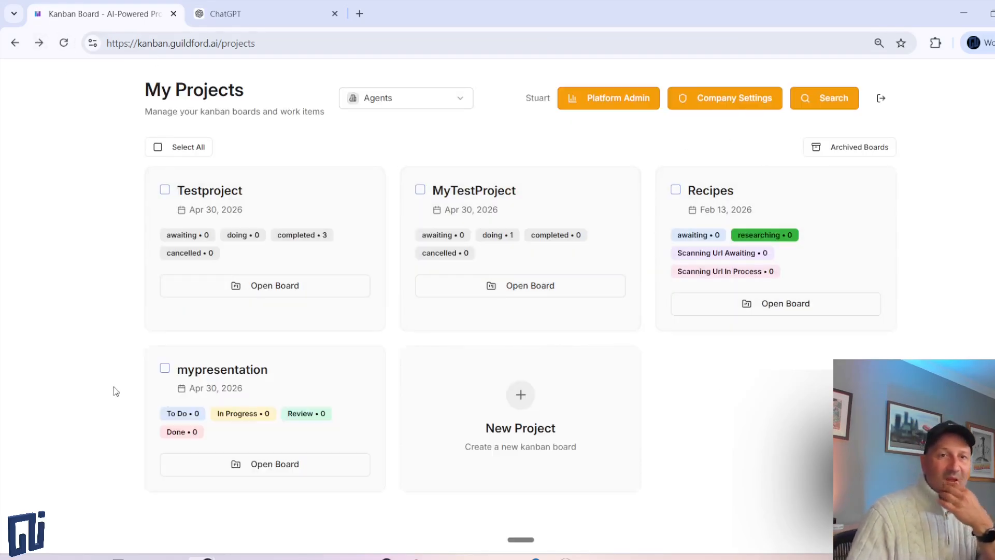
click(260, 470)
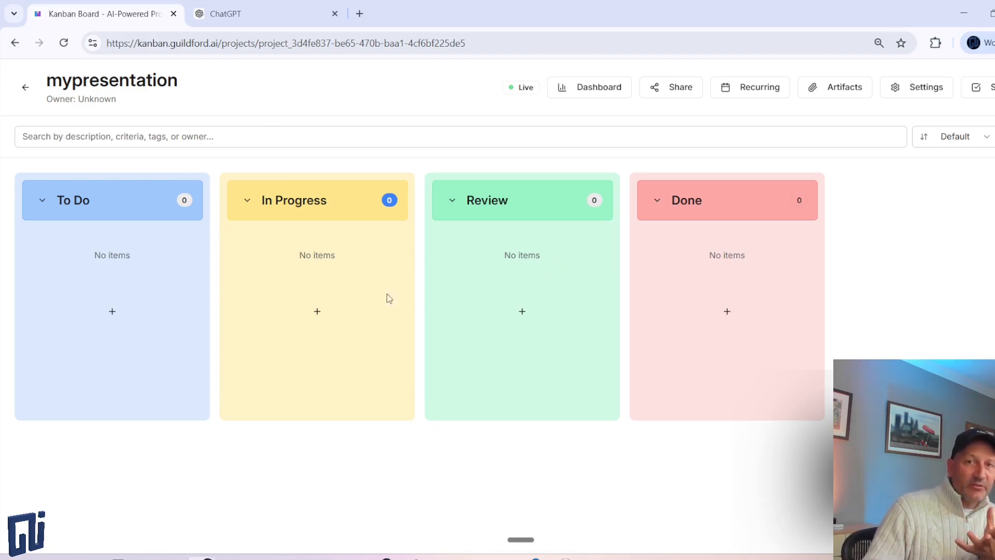
click(845, 89)
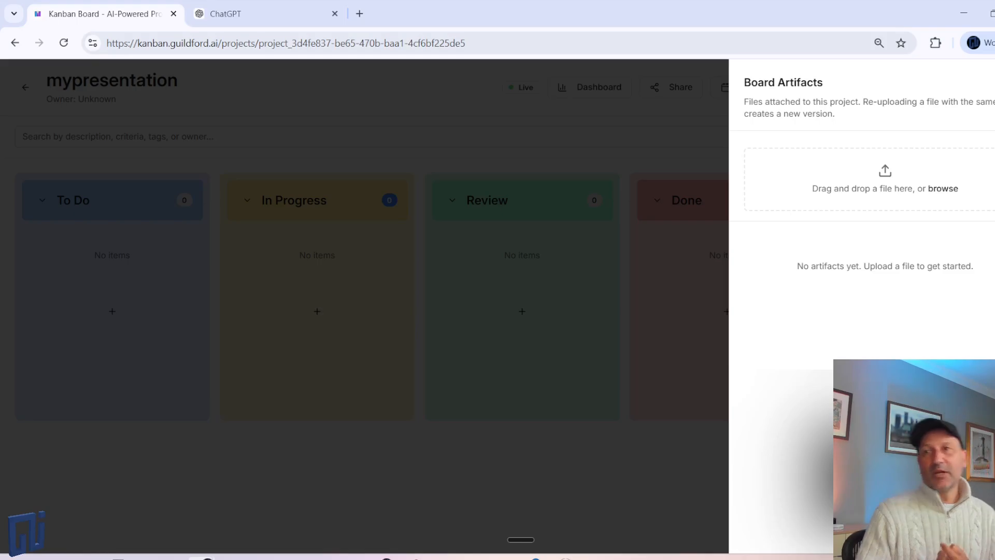
key(Escape)
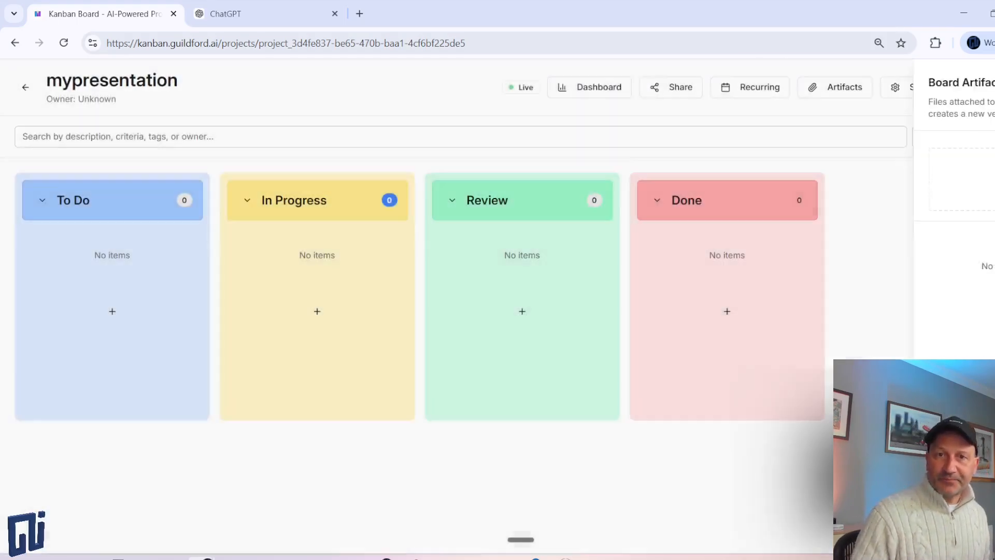
Step: Switch to Claude and request a three-page Kanban.guilford.ai presentation in the website's style, a work item per page moved to review, and upload to Kanban artifacts
key(alt+Tab)
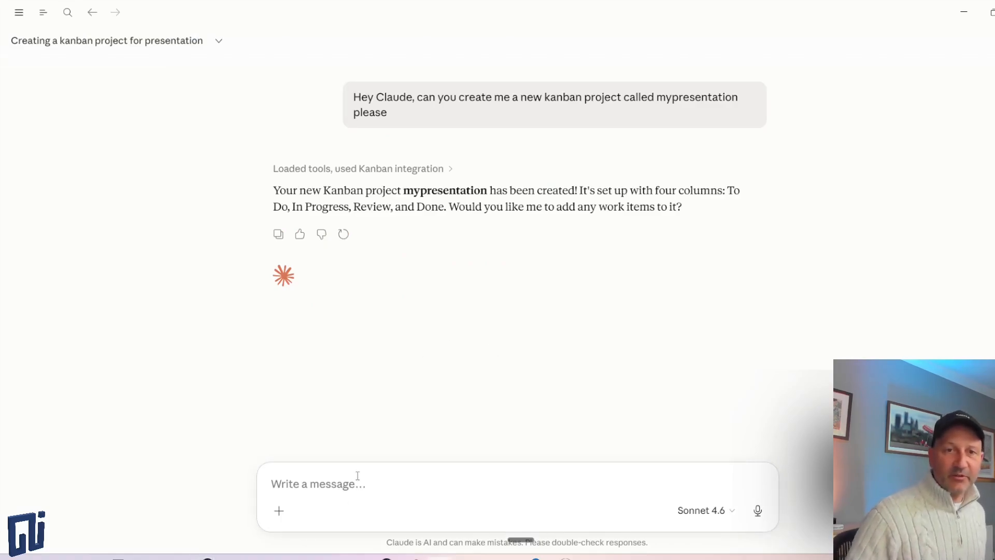
key(ctrl+super)
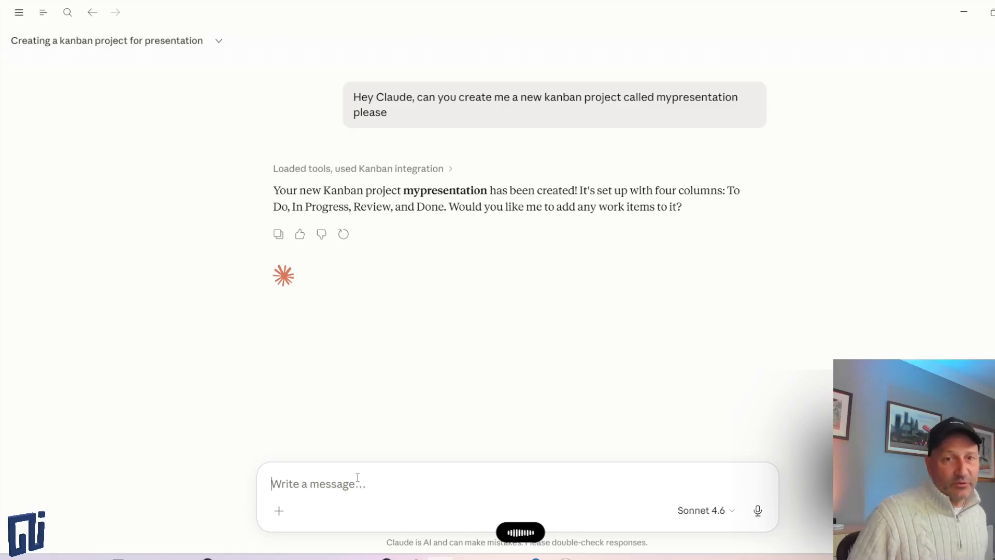
click(358, 479)
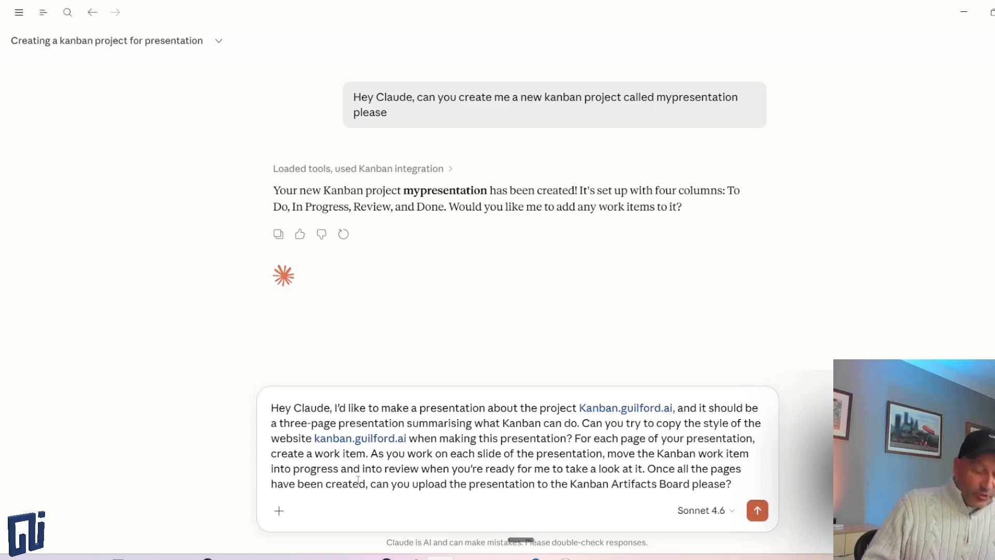
key(Return)
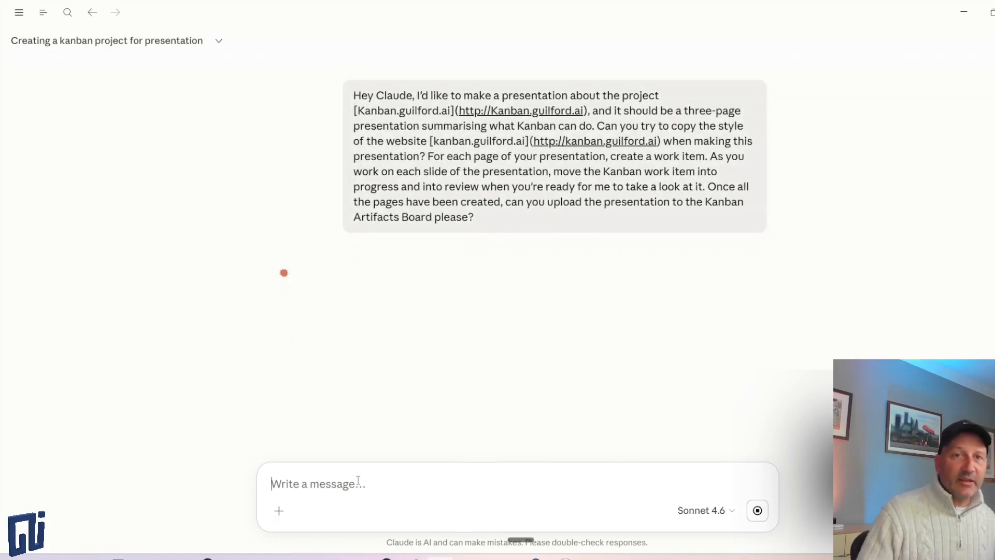
Step: Switch to the mypresentation board, monitor its slide work items alongside Claude, and move the Claude window clear of the board's artifacts control
key(alt+Tab)
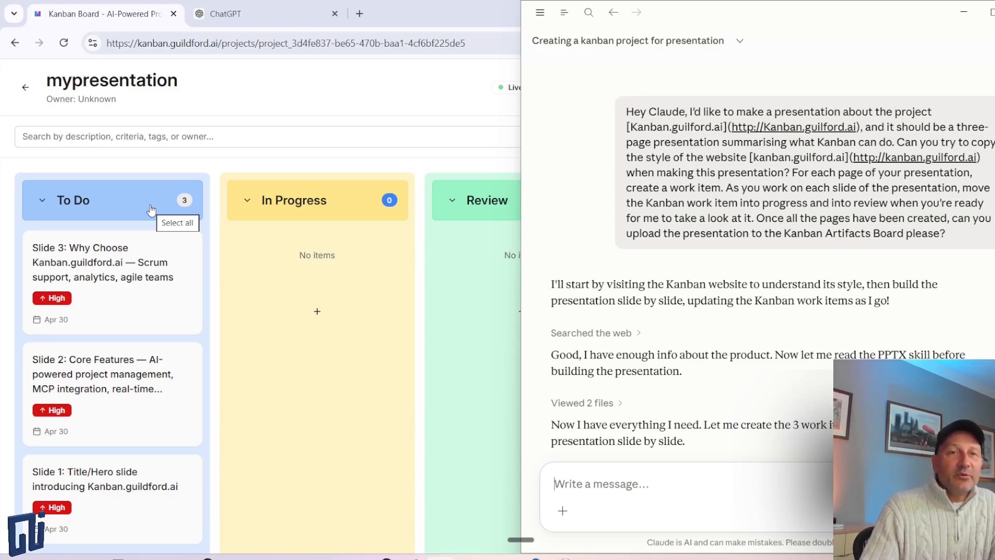
drag(119, 477, 159, 432)
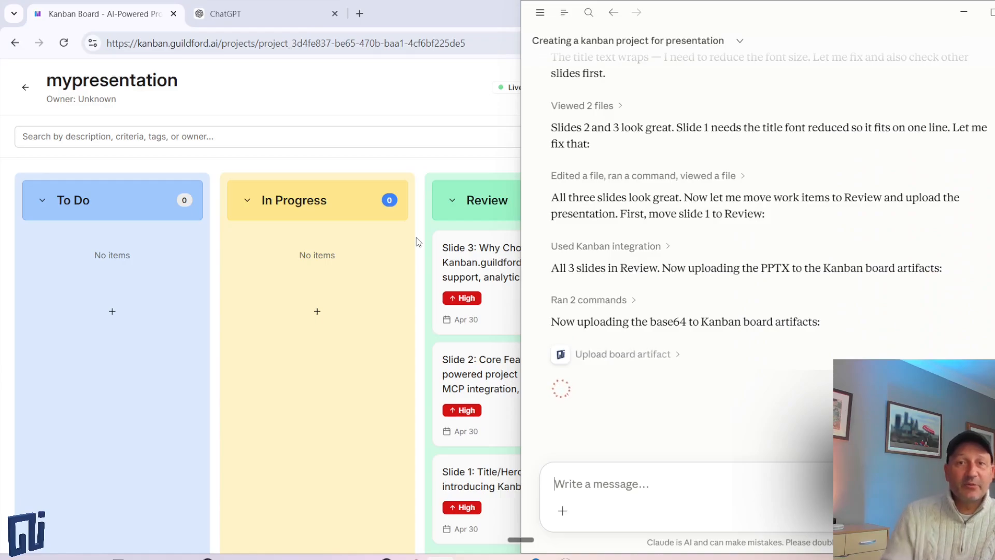
drag(762, 34, 142, 64)
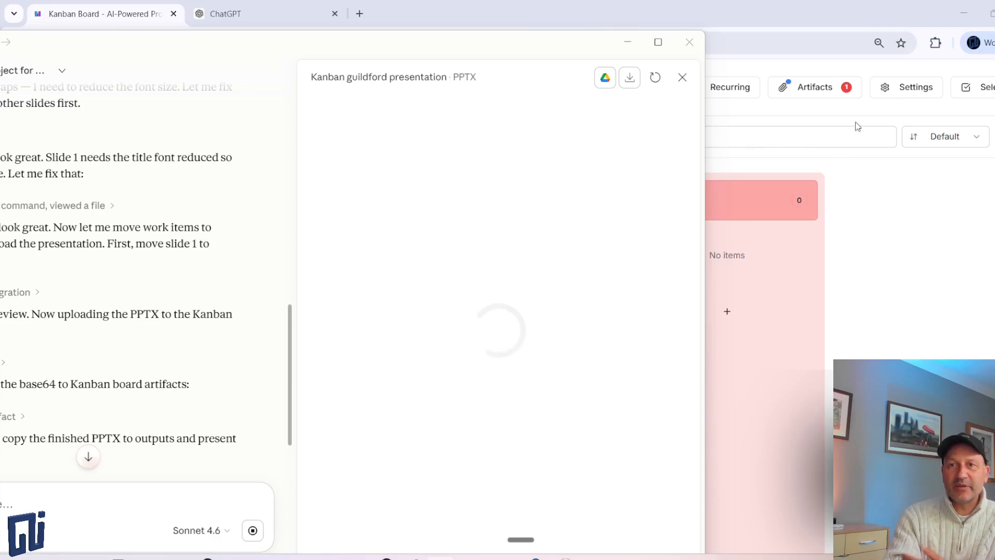
Step: Download kanban_guildford_presentation.pptx from the mypresentation board's artifacts and open the downloaded file in PowerPoint
click(826, 91)
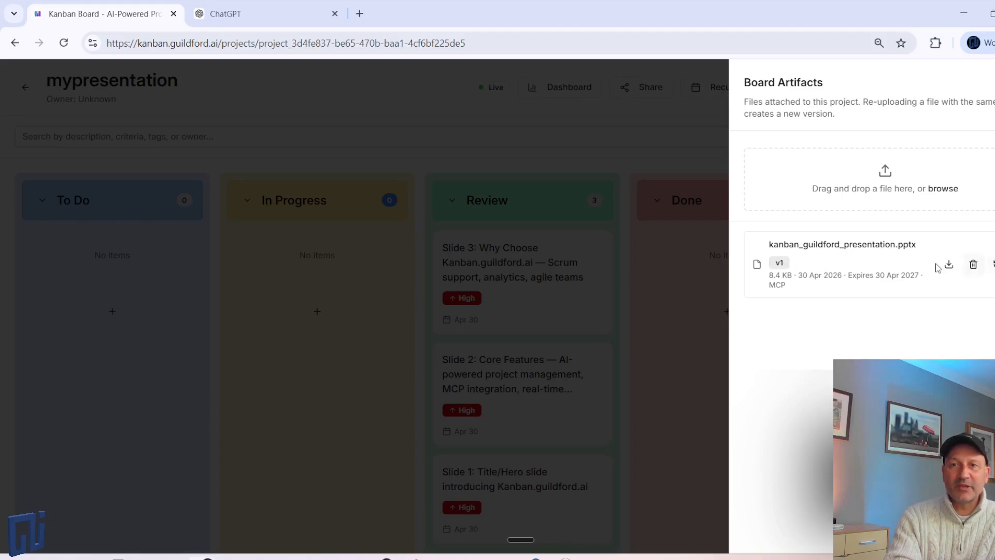
click(956, 266)
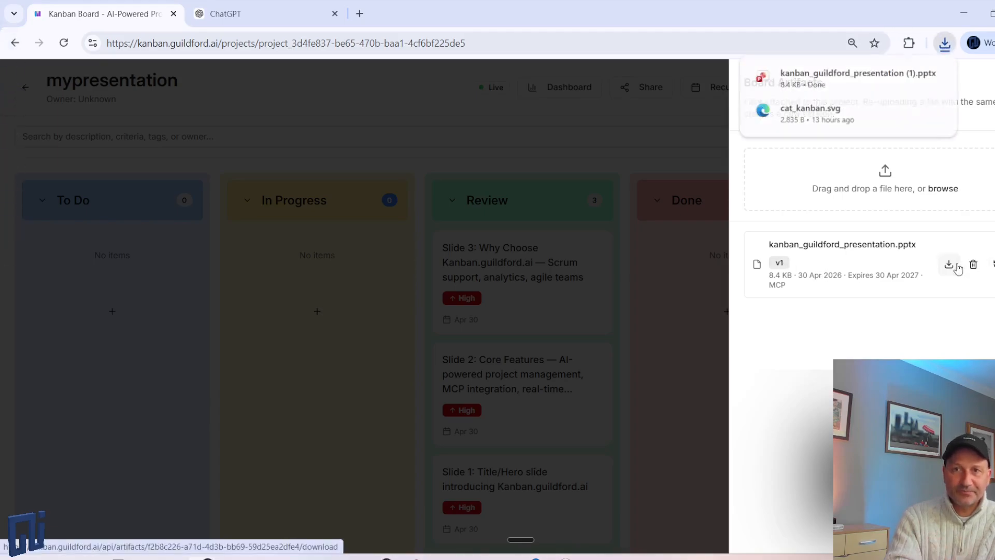
click(839, 78)
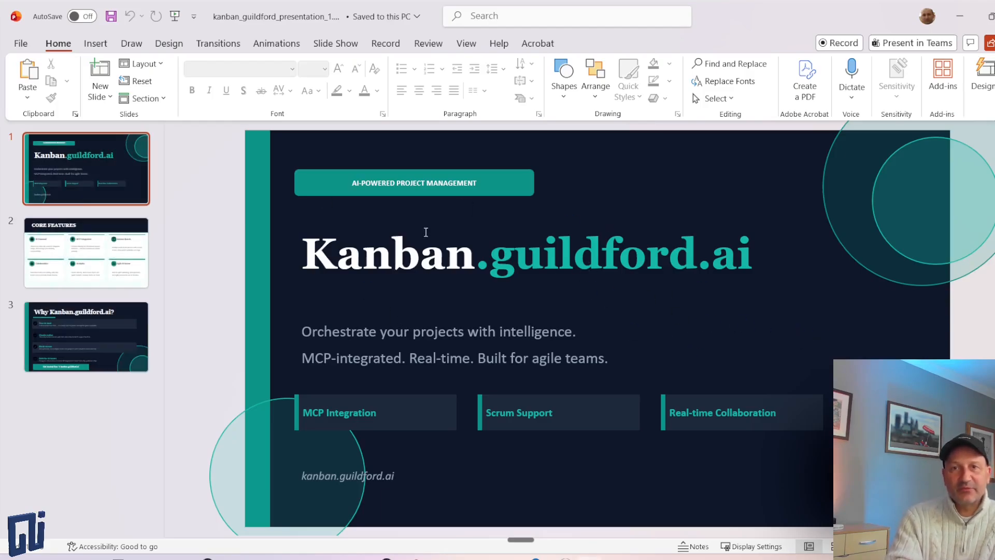
Step: Review the Core Features, Why Kanban.guildford.ai? and title slides in the presentation, and switch back to Claude
click(96, 254)
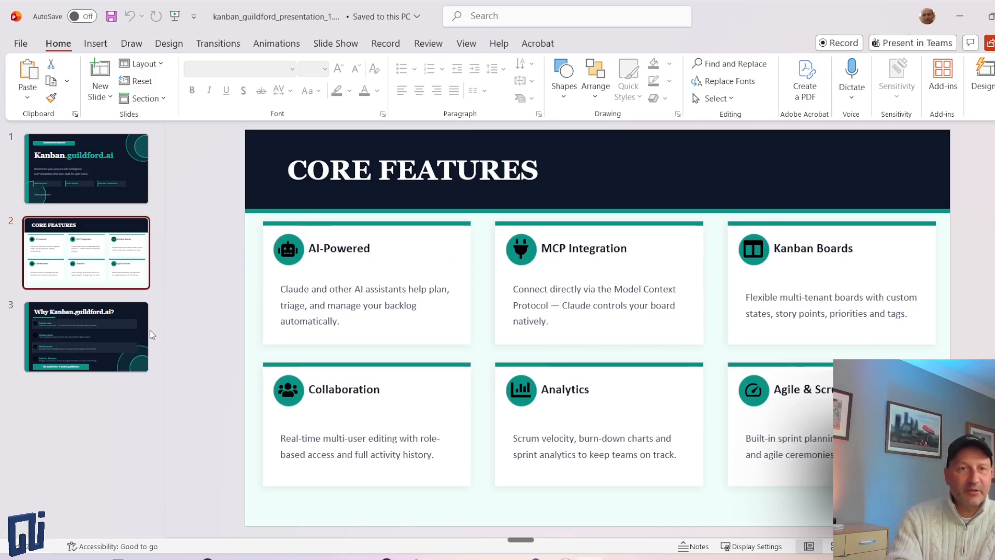
click(103, 331)
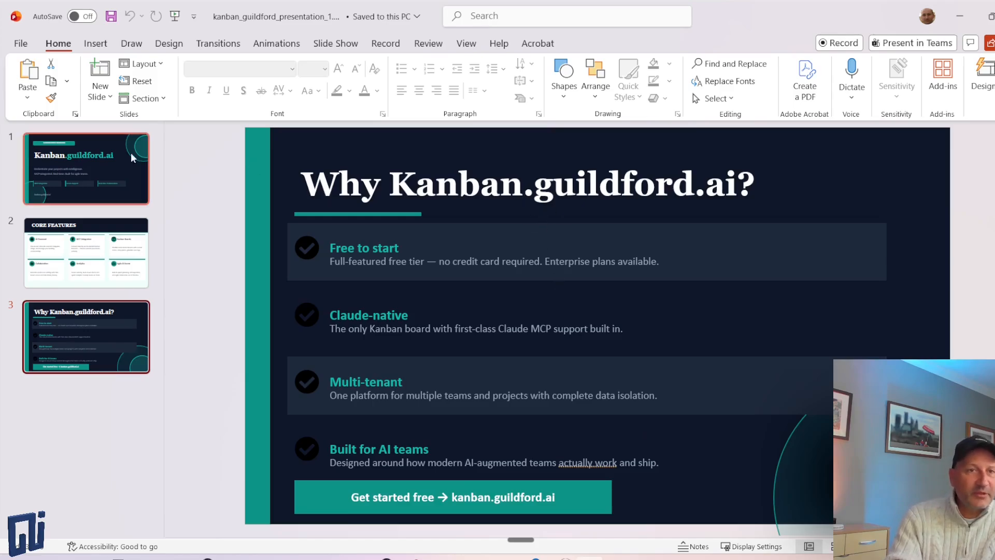
click(120, 166)
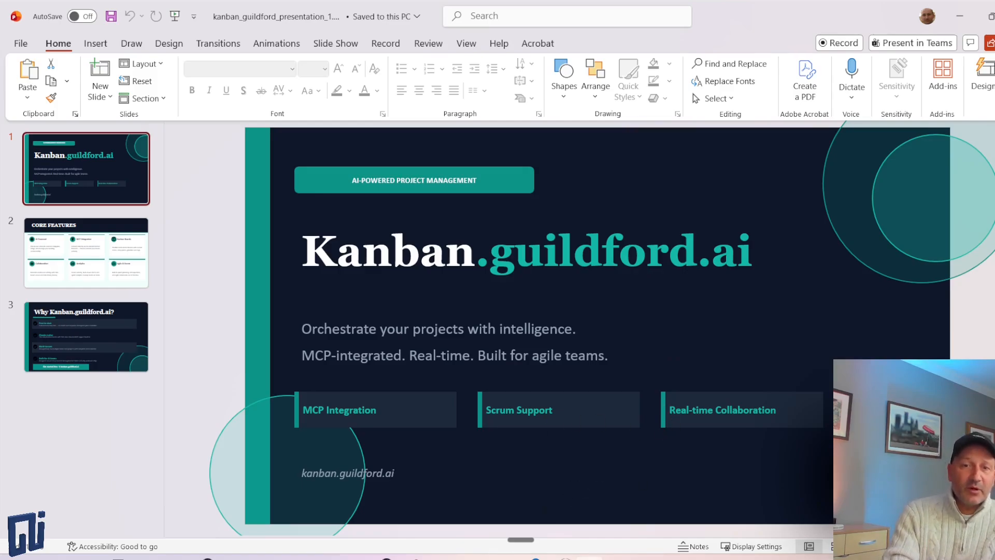
click(439, 545)
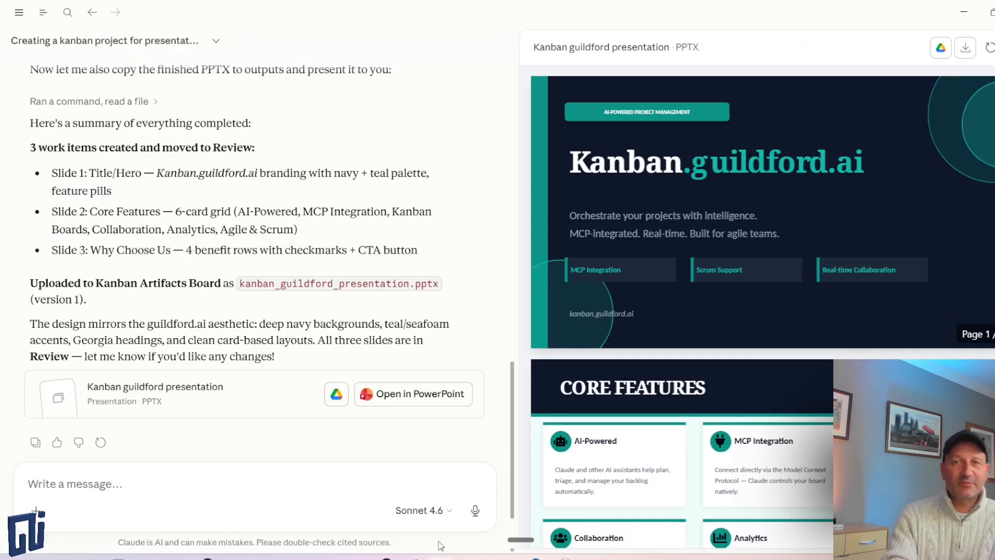